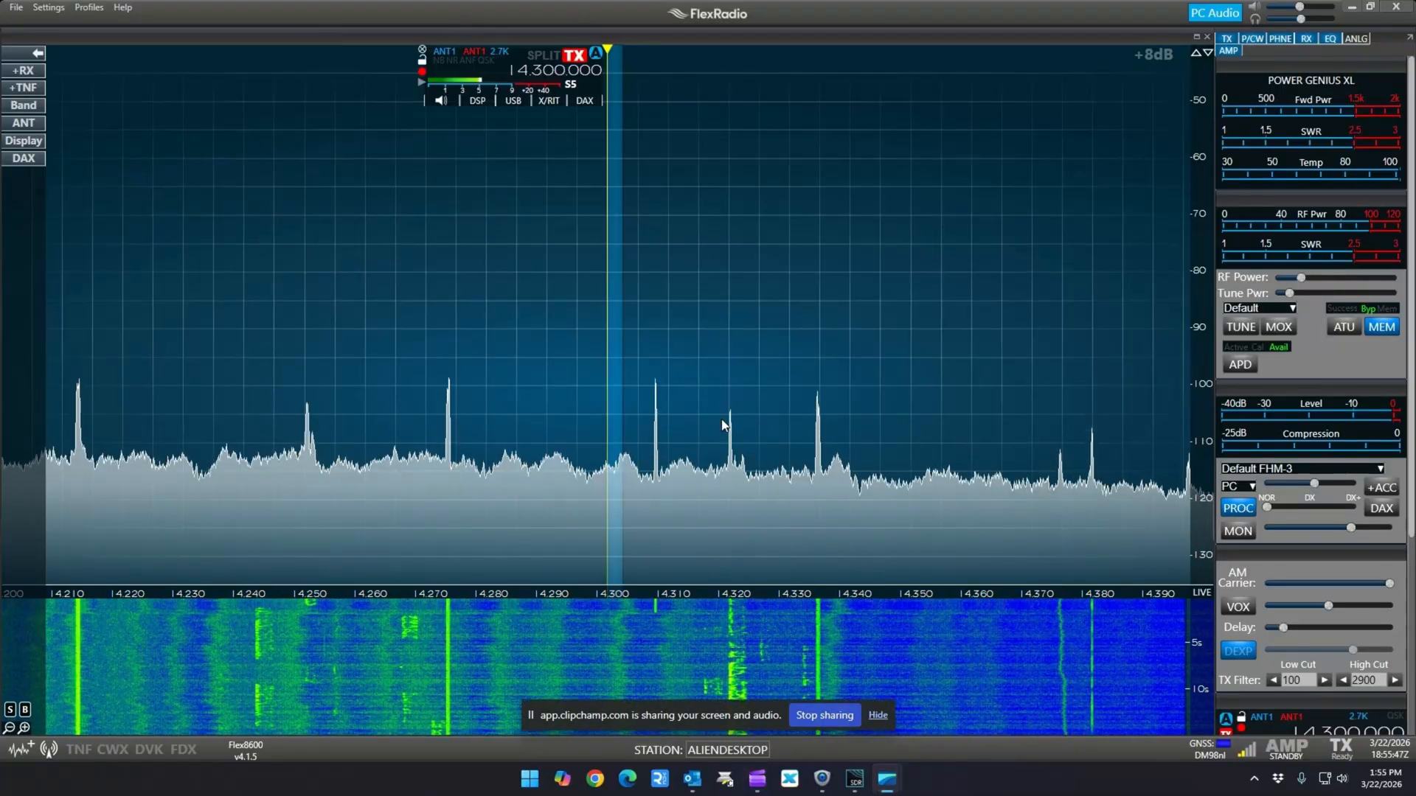
Recall the SC VHF memory channel at 146.700 MHz and close the memory channel list
{"action": "left_click", "coordinate": [877, 716]}
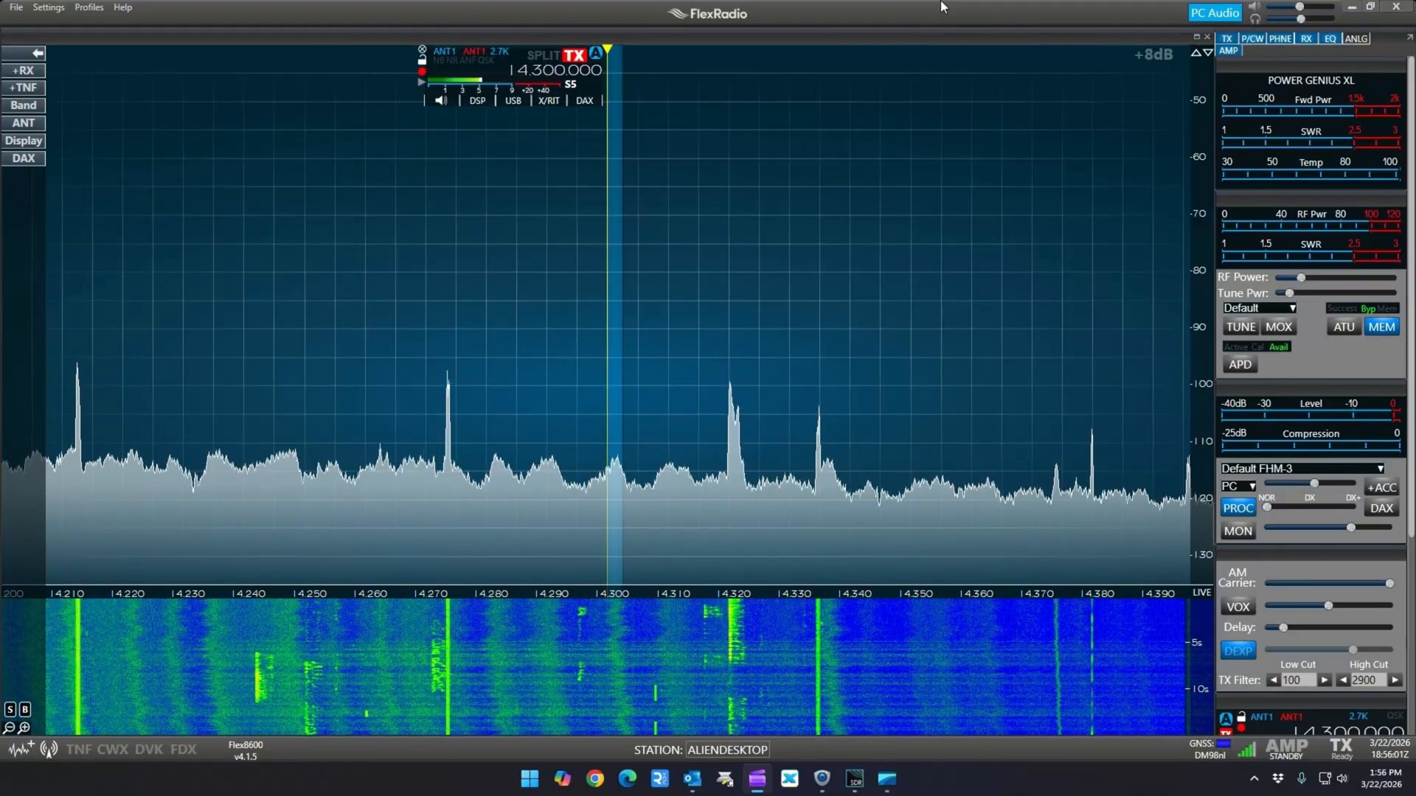
{"action": "left_click", "coordinate": [59, 7]}
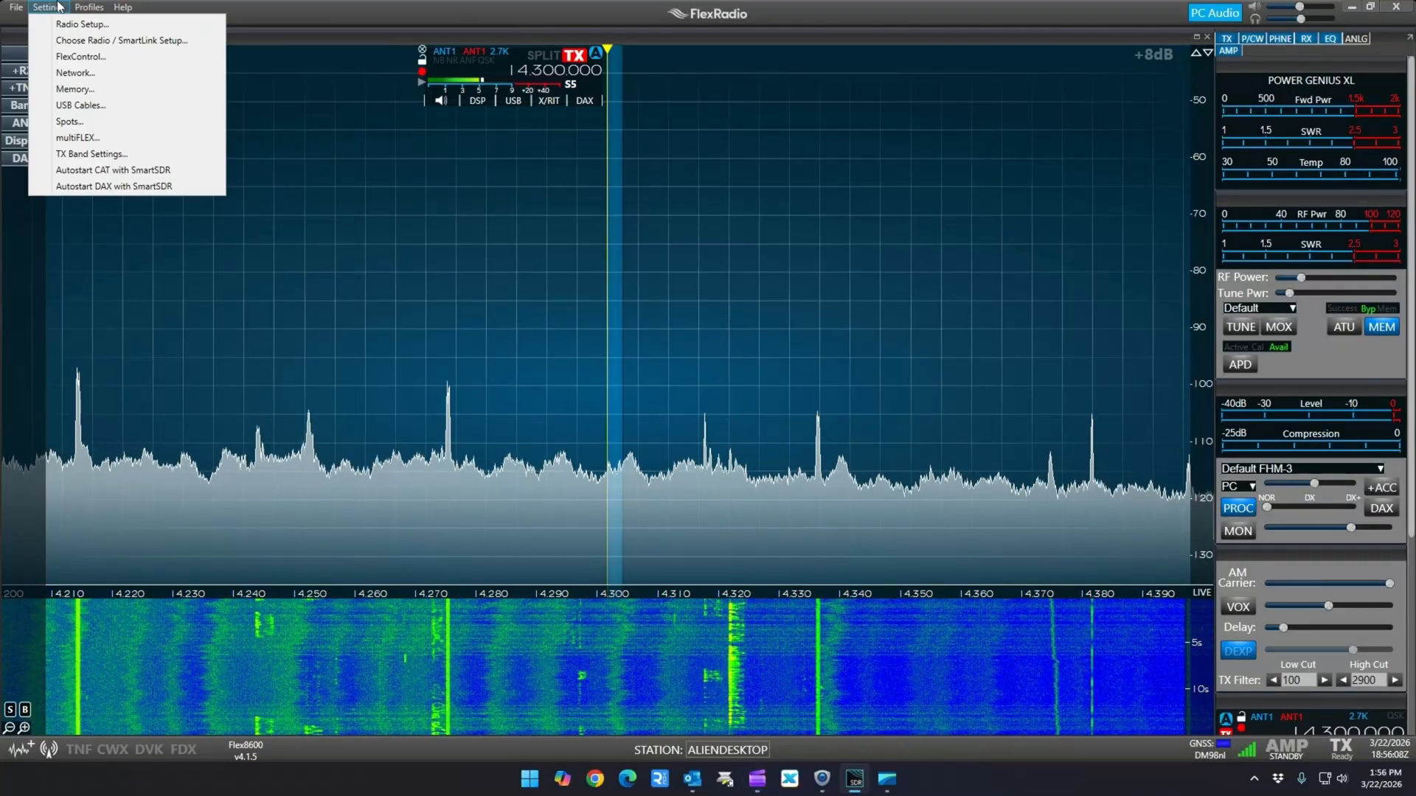
{"action": "left_click", "coordinate": [75, 89]}
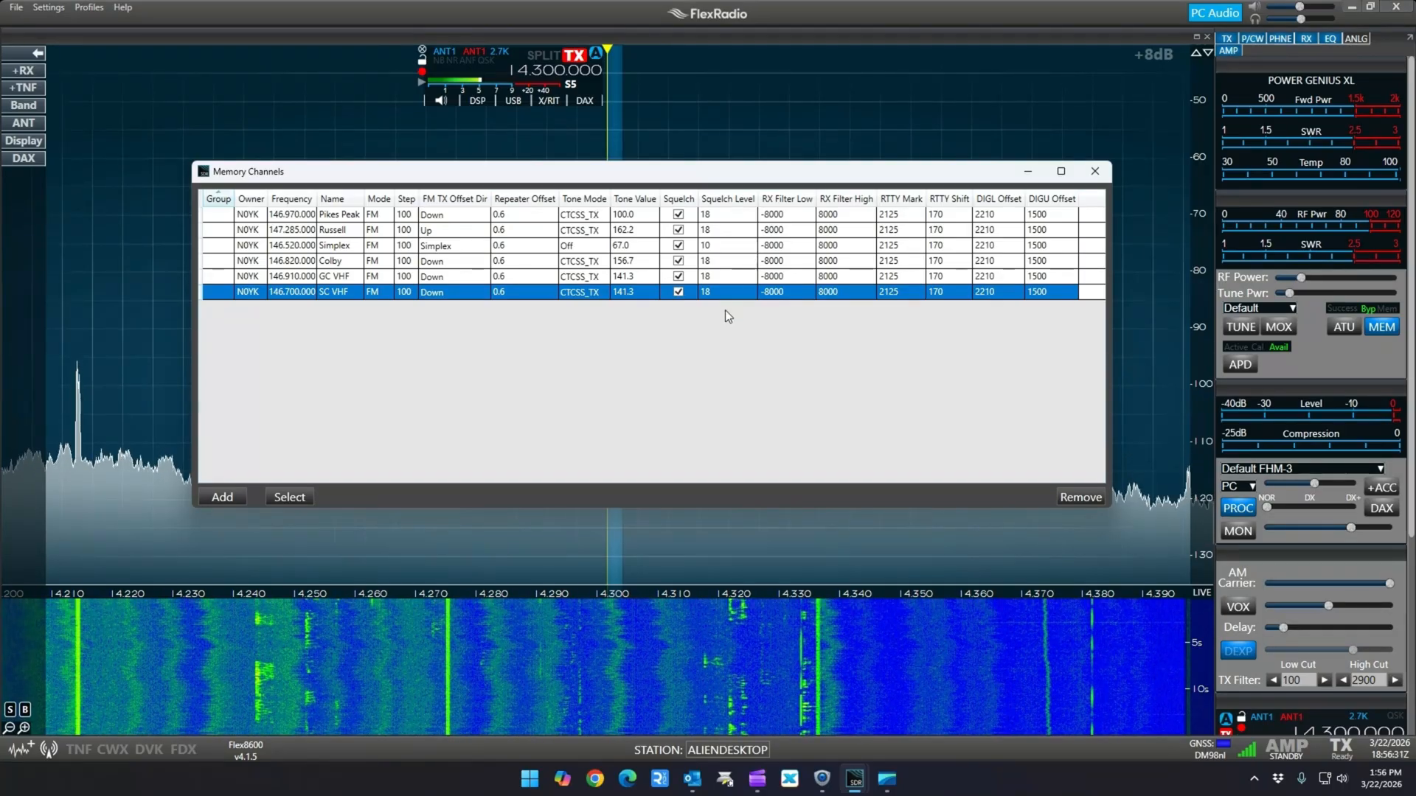
{"action": "double_click", "coordinate": [273, 296]}
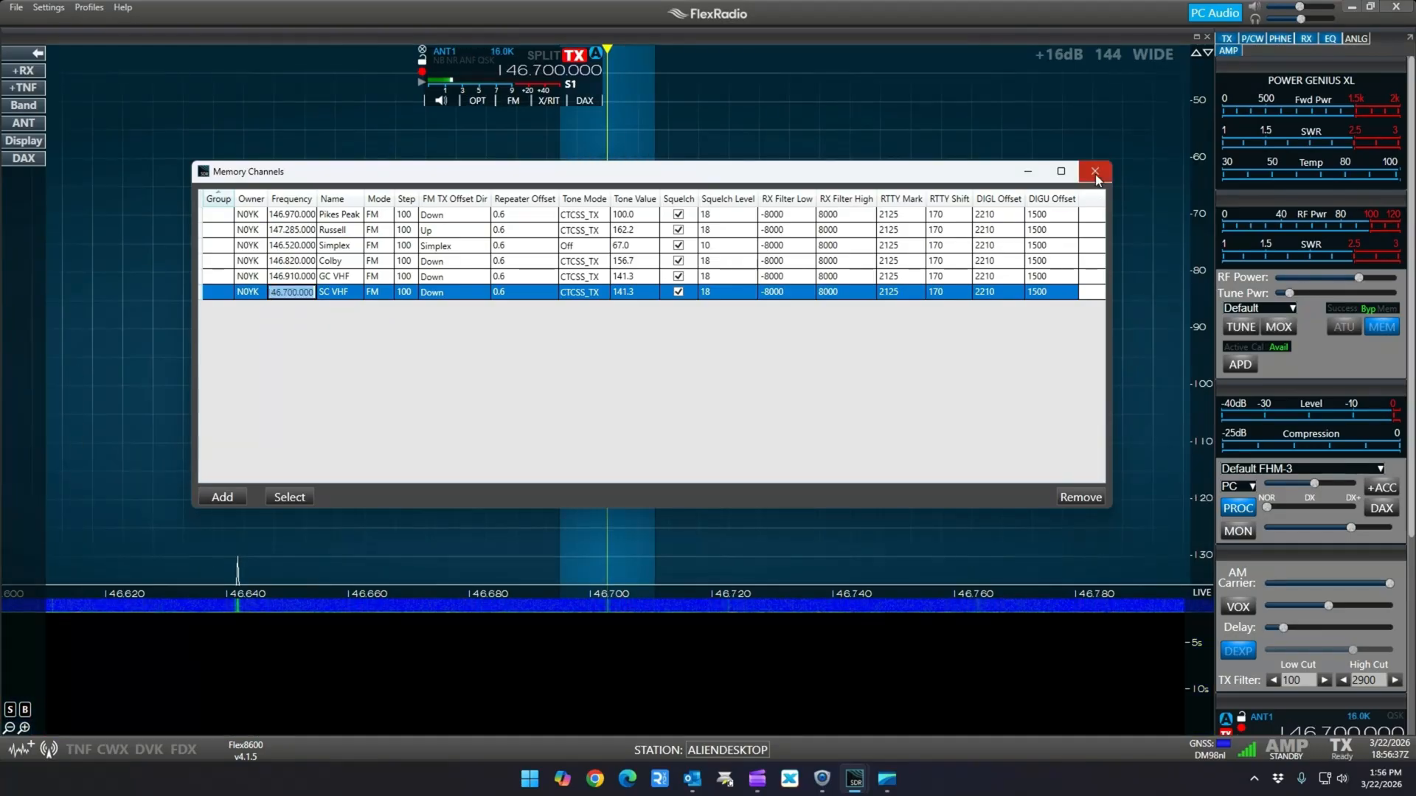
{"action": "left_click", "coordinate": [1094, 171]}
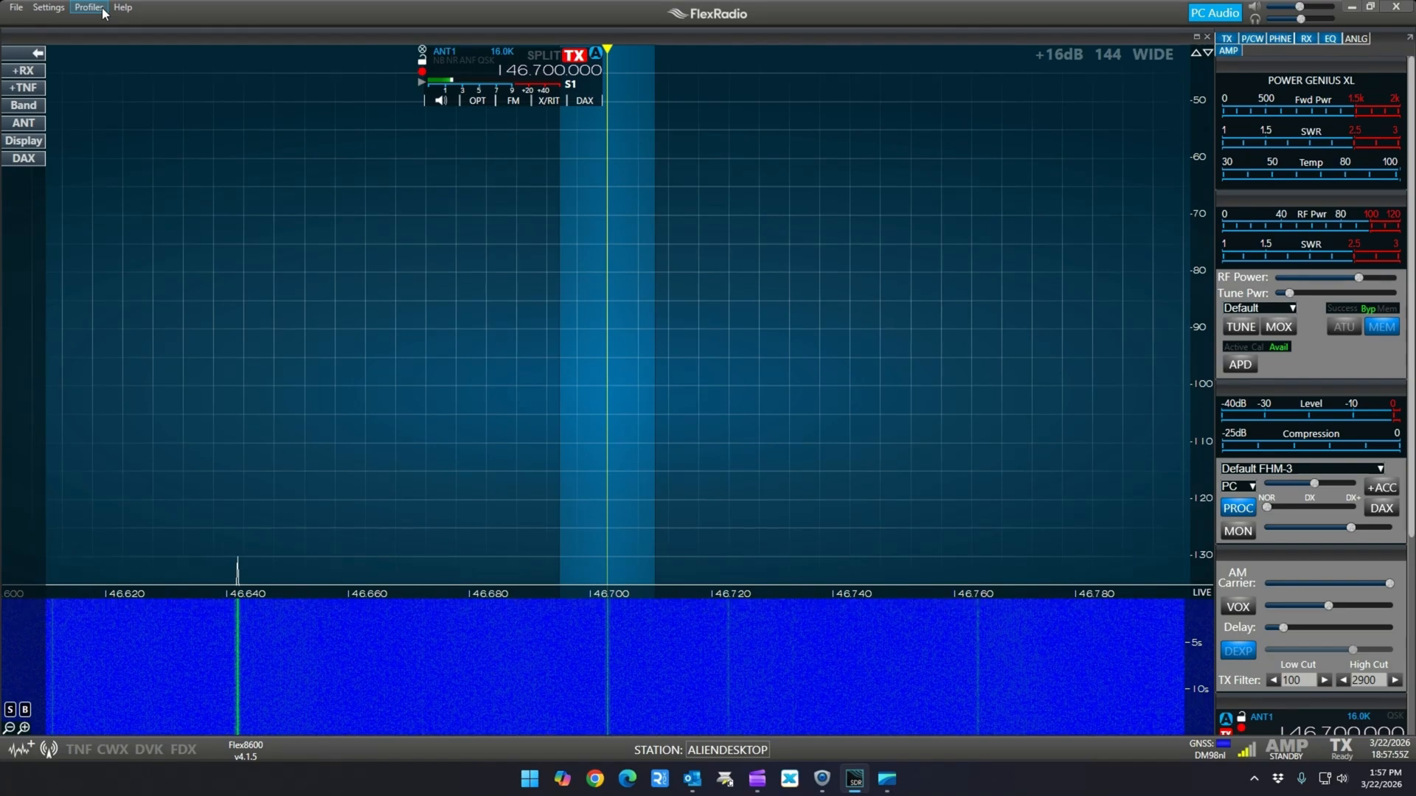
Load the WWV global profile and switch from it to the Maritime Net global profile
{"action": "left_click", "coordinate": [103, 9]}
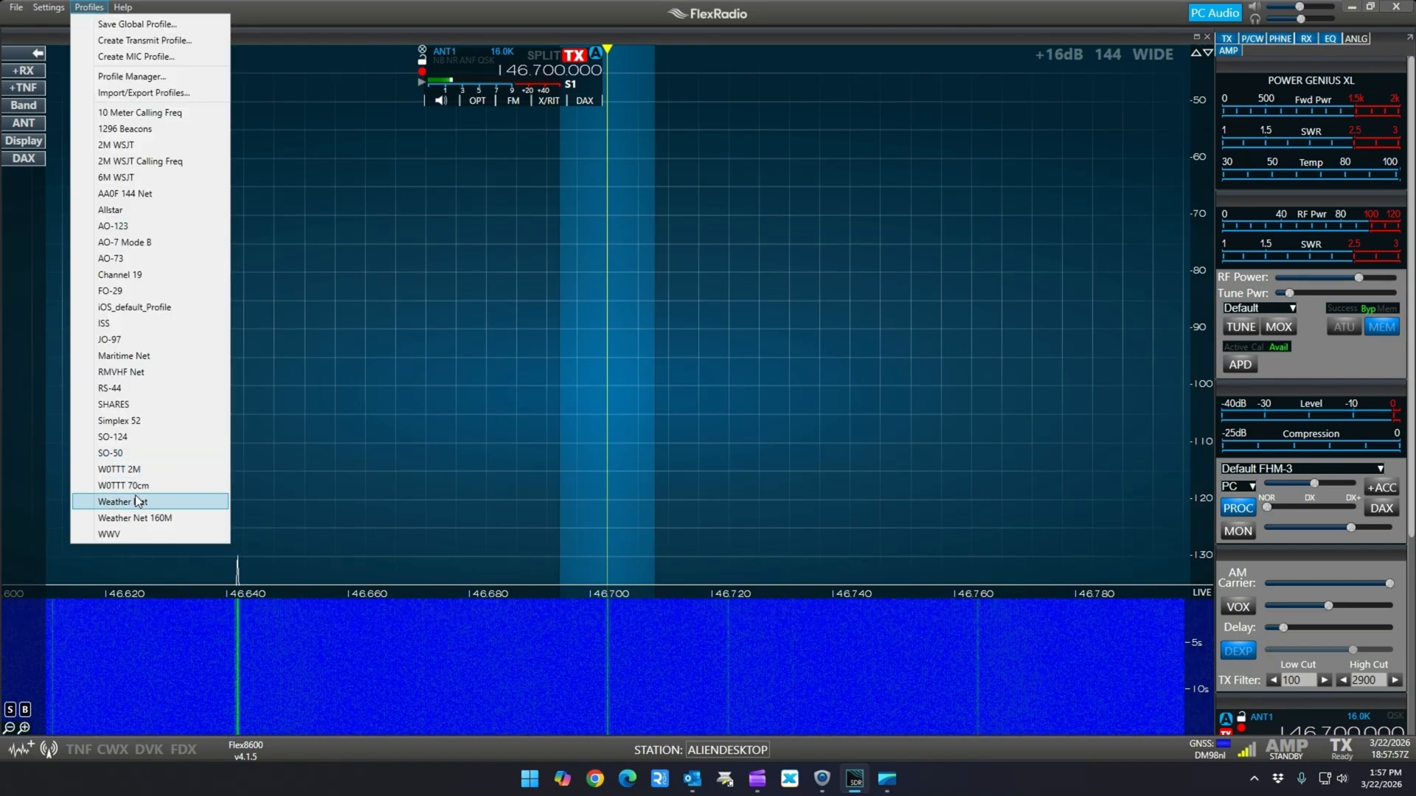
{"action": "left_click", "coordinate": [145, 535]}
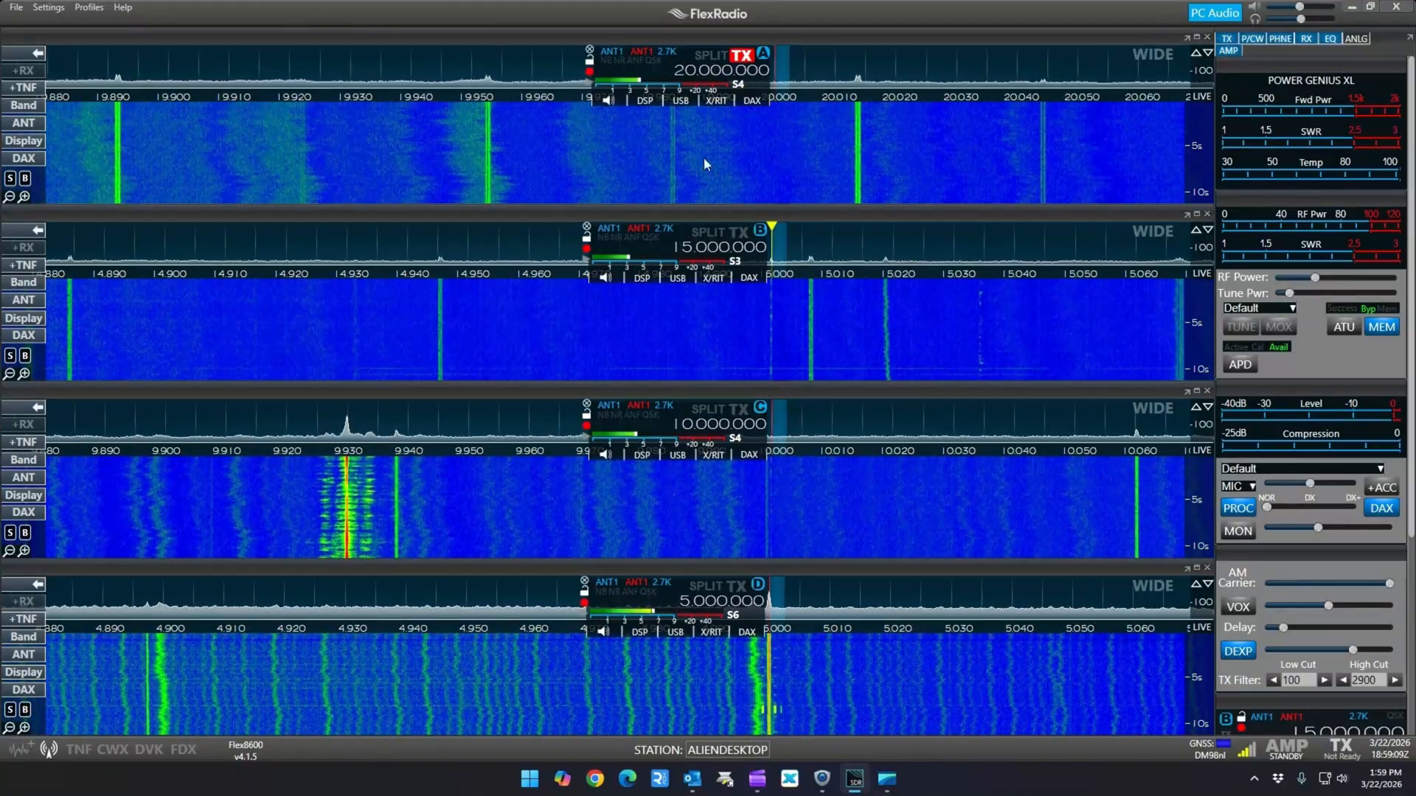
{"action": "left_click", "coordinate": [88, 7]}
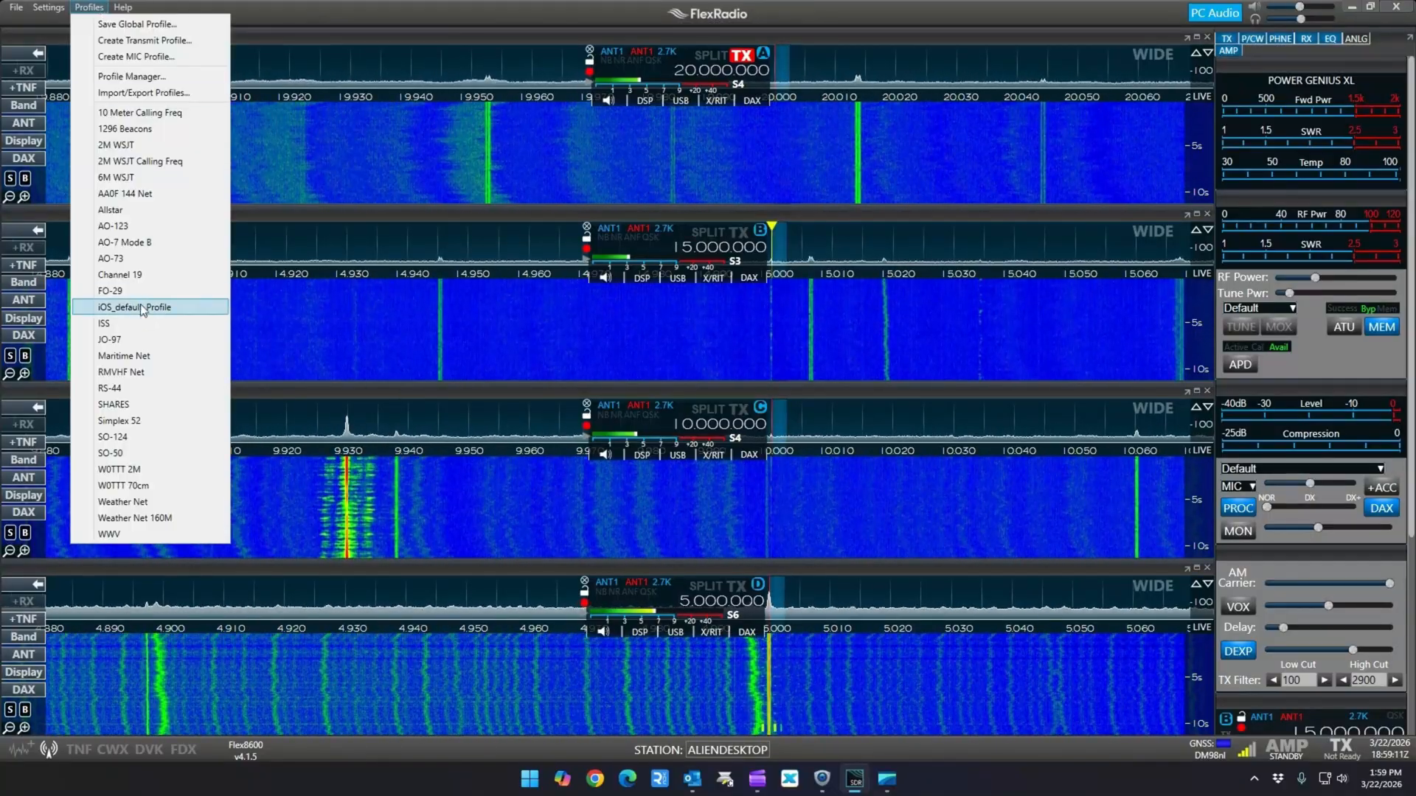
{"action": "left_click", "coordinate": [145, 356]}
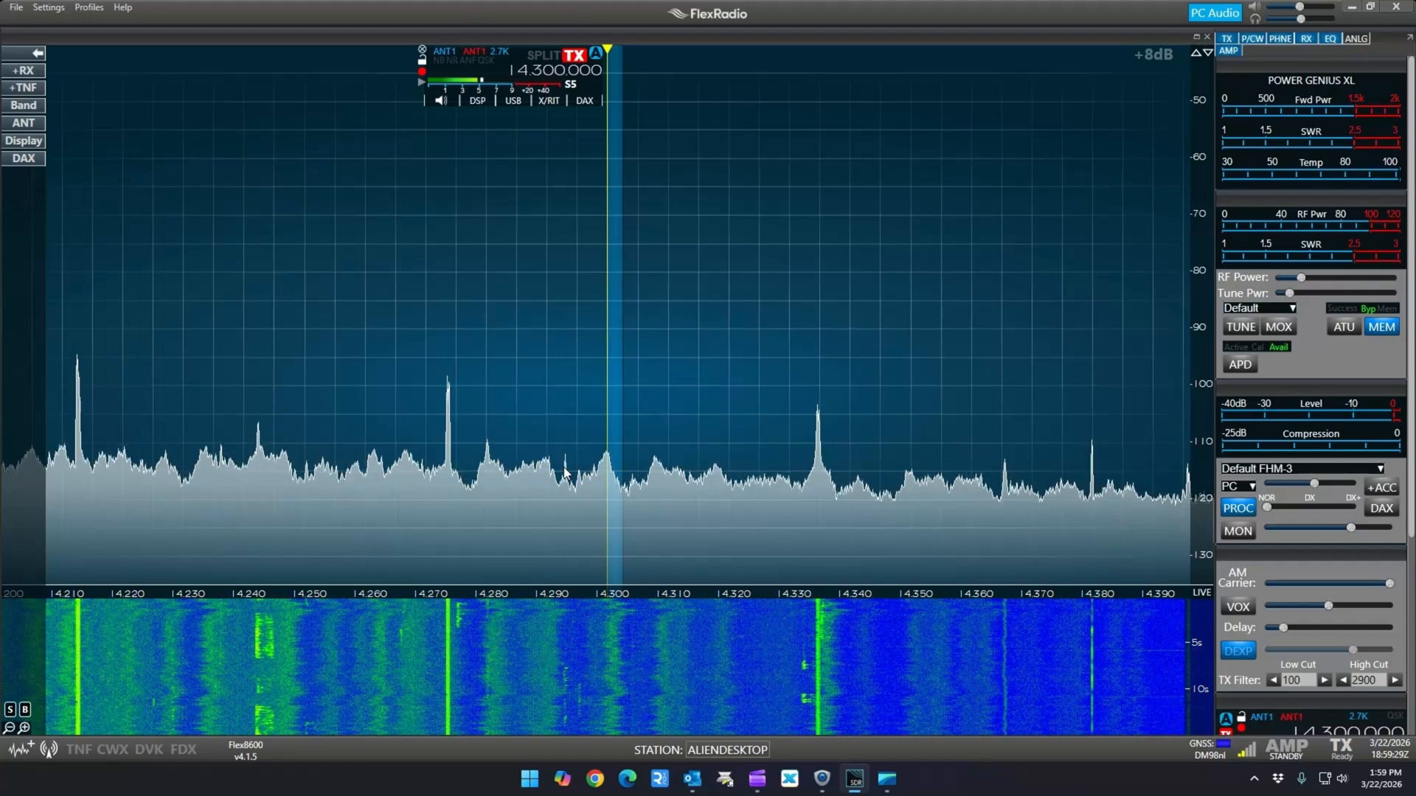
{"action": "left_click", "coordinate": [89, 6]}
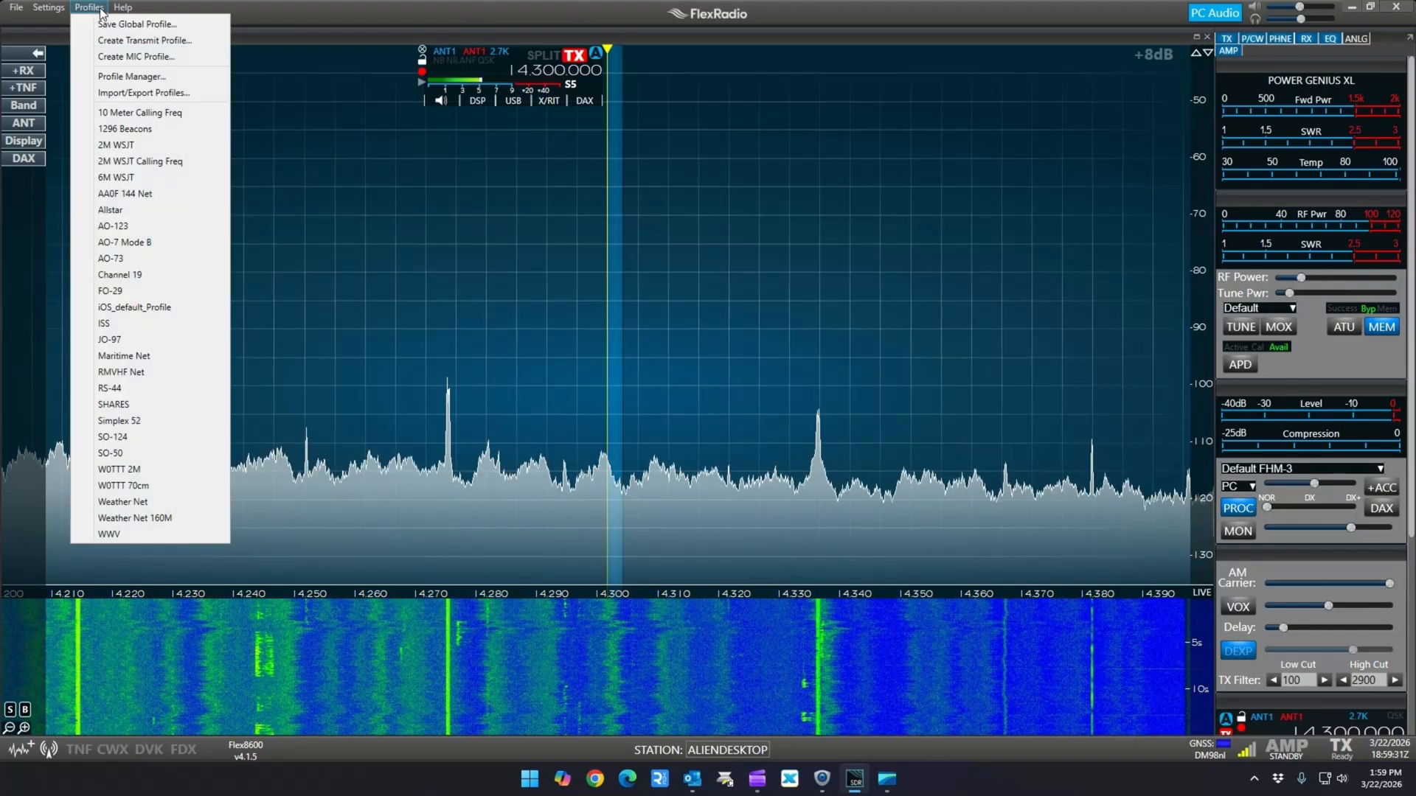
{"action": "mouse_move", "coordinate": [122, 6]}
{"action": "left_click", "coordinate": [306, 16]}
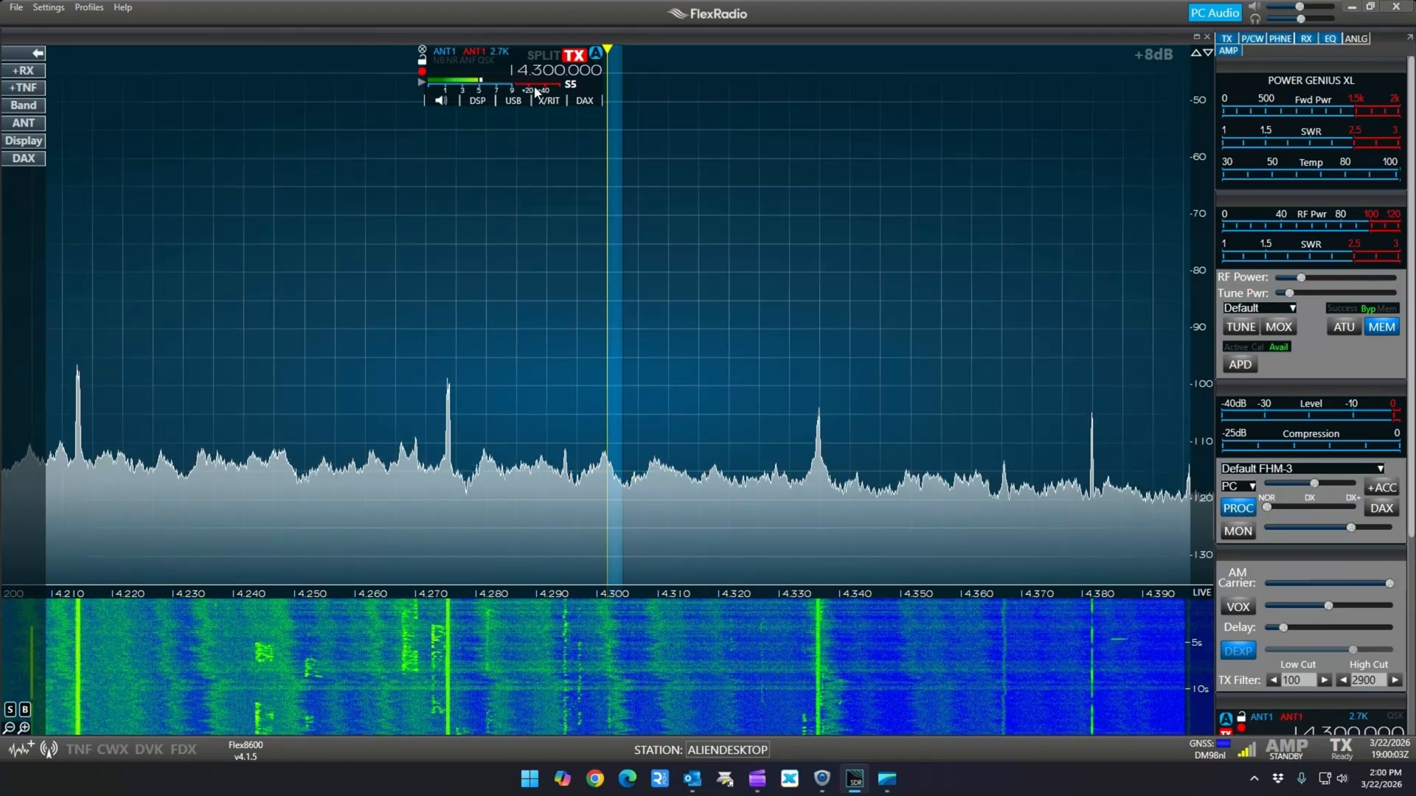
Tune slice A to 28.400 MHz
{"action": "double_click", "coordinate": [564, 71]}
{"action": "type", "text": "28.400"}
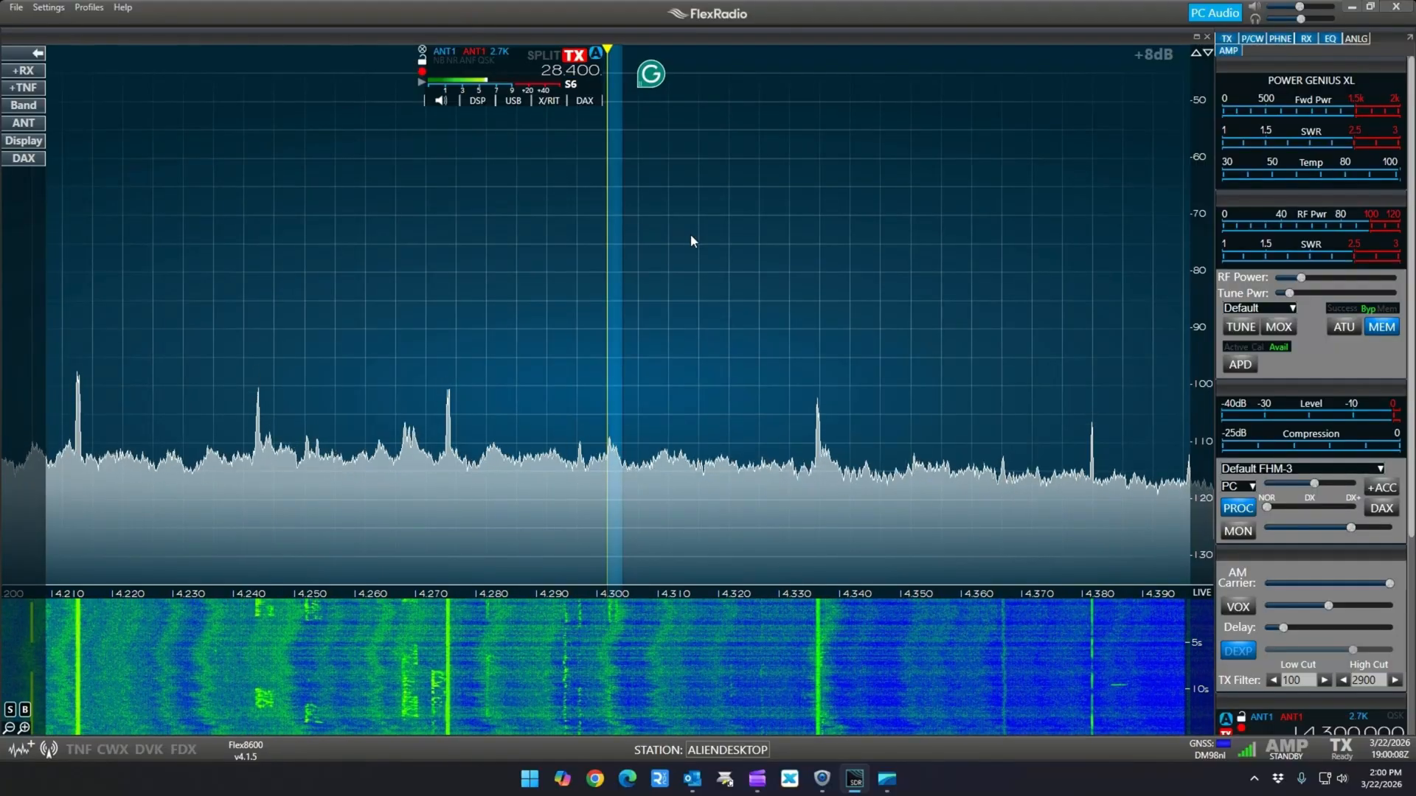
{"action": "key", "text": "Return"}
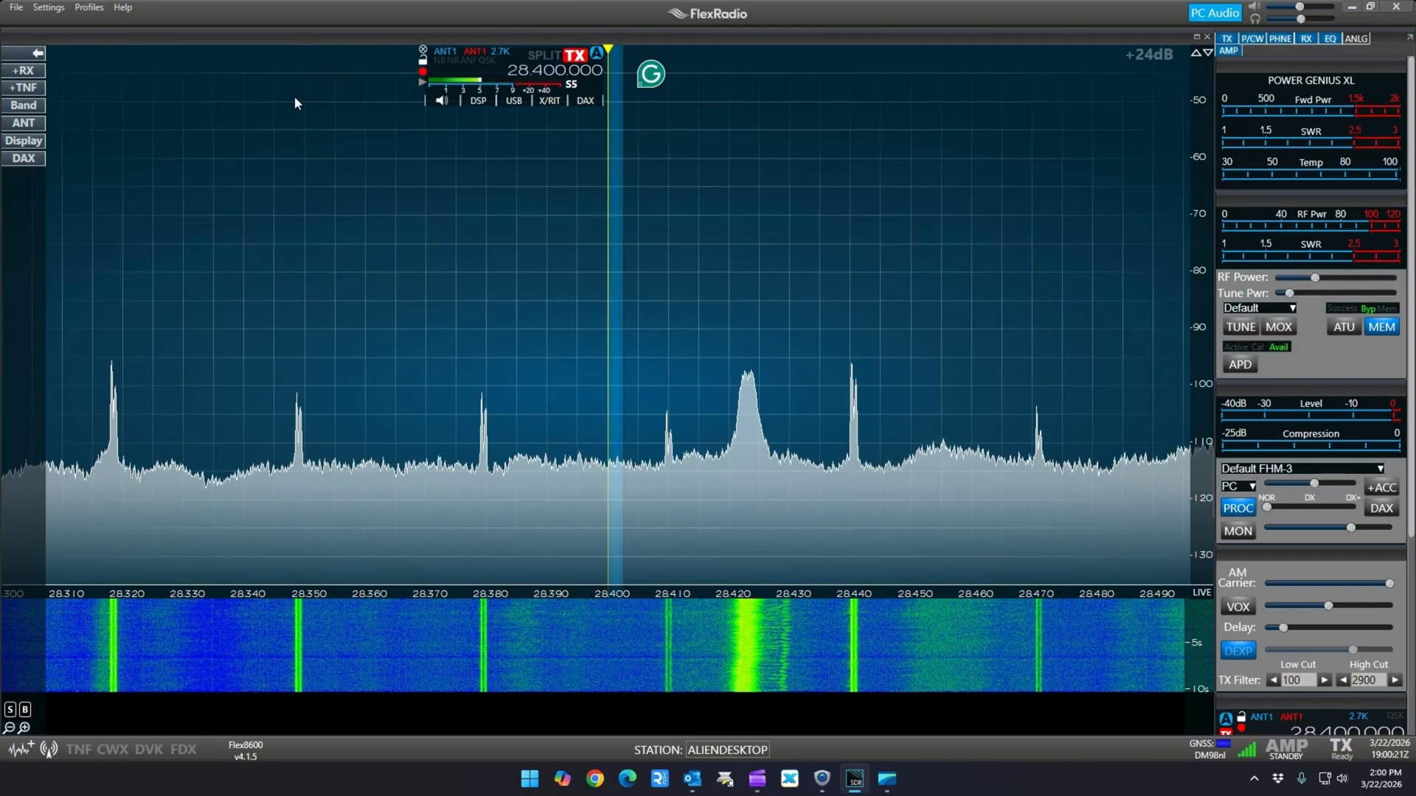
Enable the wideband noise blanker (WNB) for the panadapter and raise its level to the maximum
{"action": "left_click", "coordinate": [24, 122]}
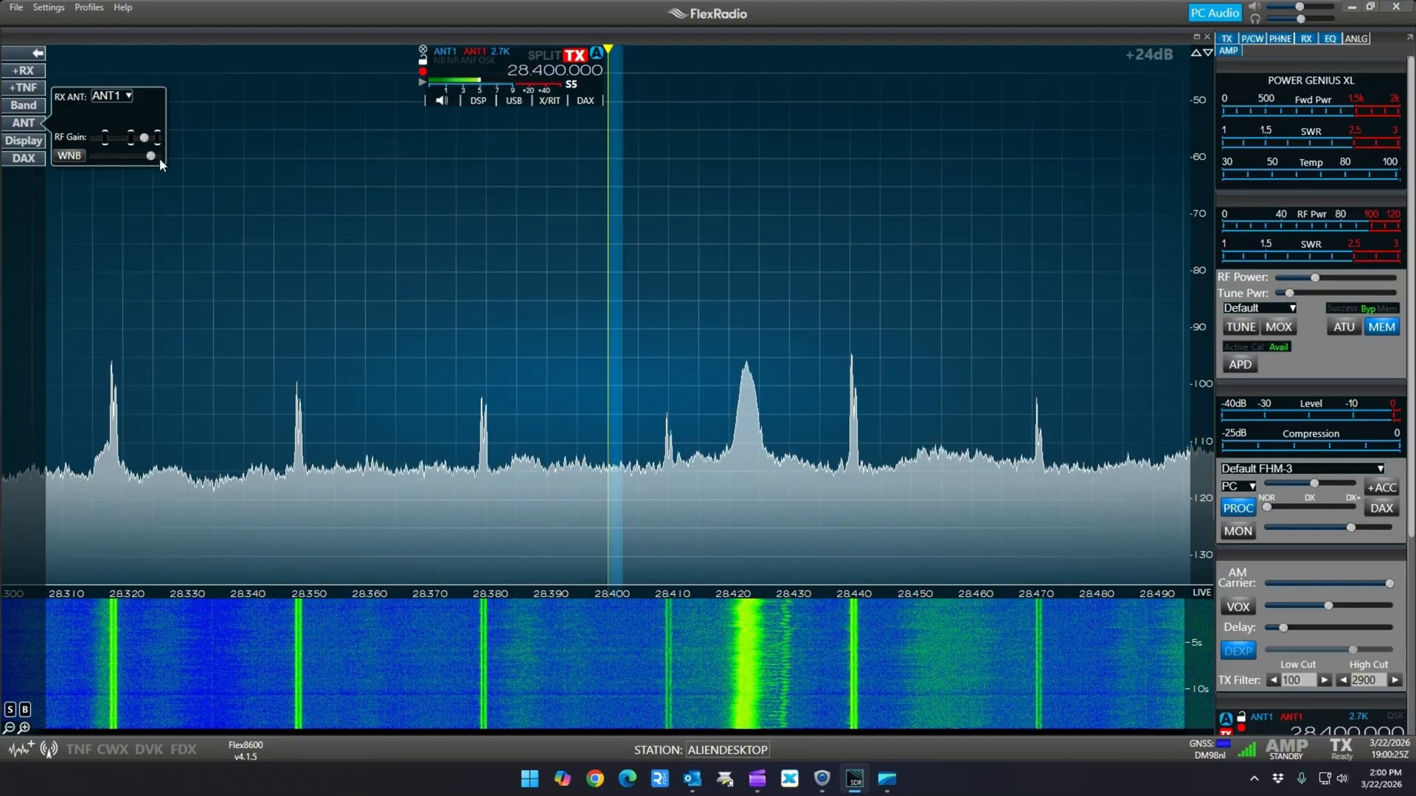
{"action": "left_click", "coordinate": [68, 157]}
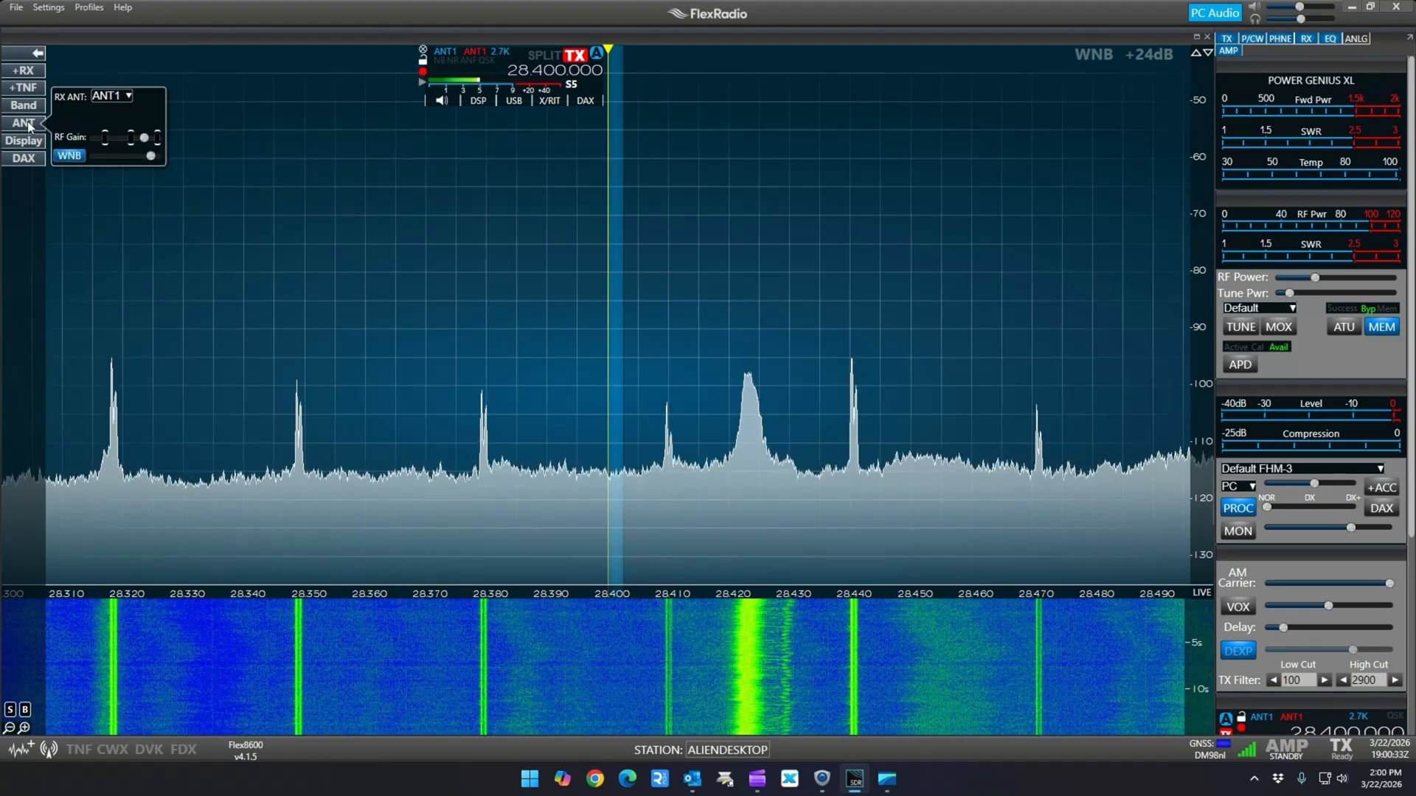
{"action": "left_click_drag", "start_coordinate": [151, 156], "coordinate": [158, 157]}
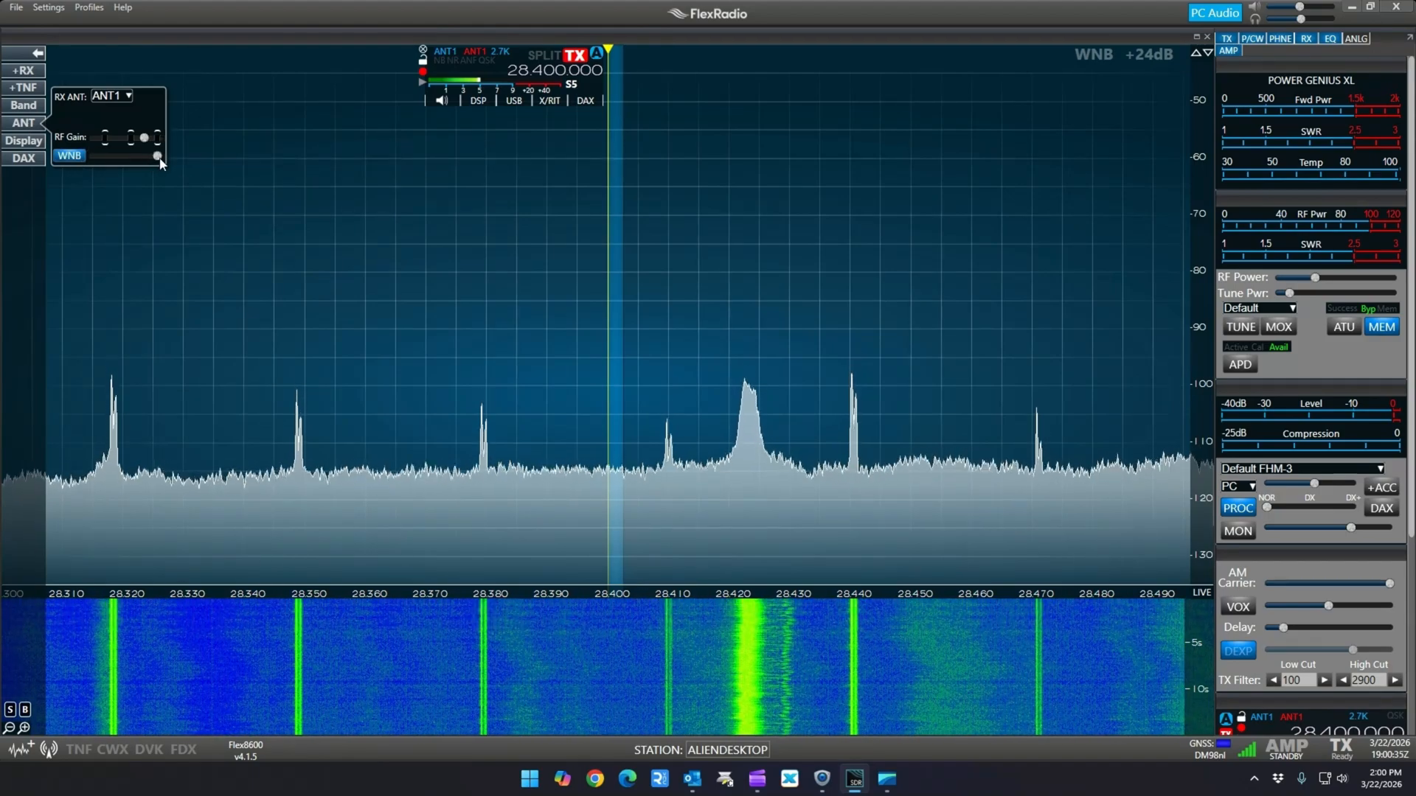
{"action": "left_click", "coordinate": [33, 122]}
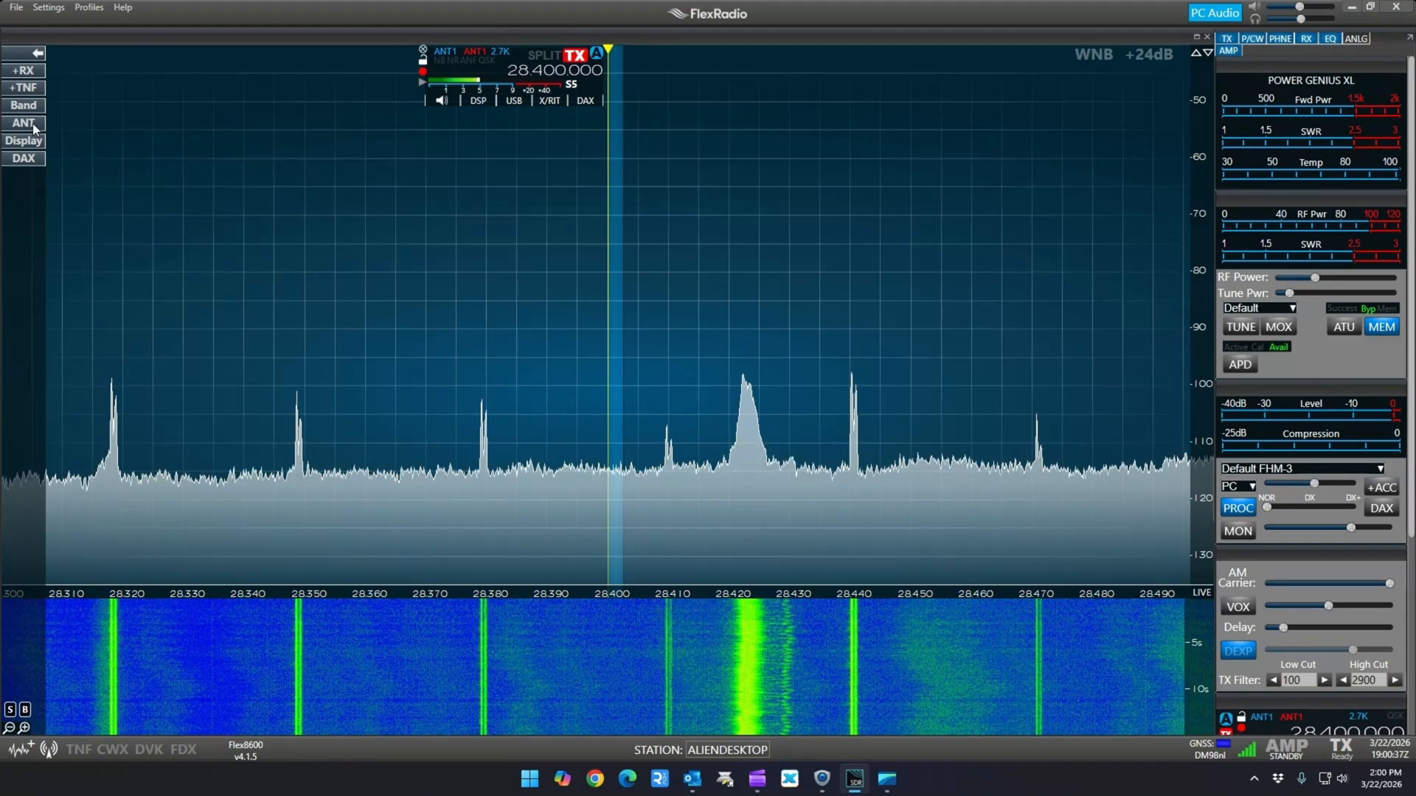
Review the panadapter's display settings and slightly lower slice A's audio volume
{"action": "left_click", "coordinate": [25, 143]}
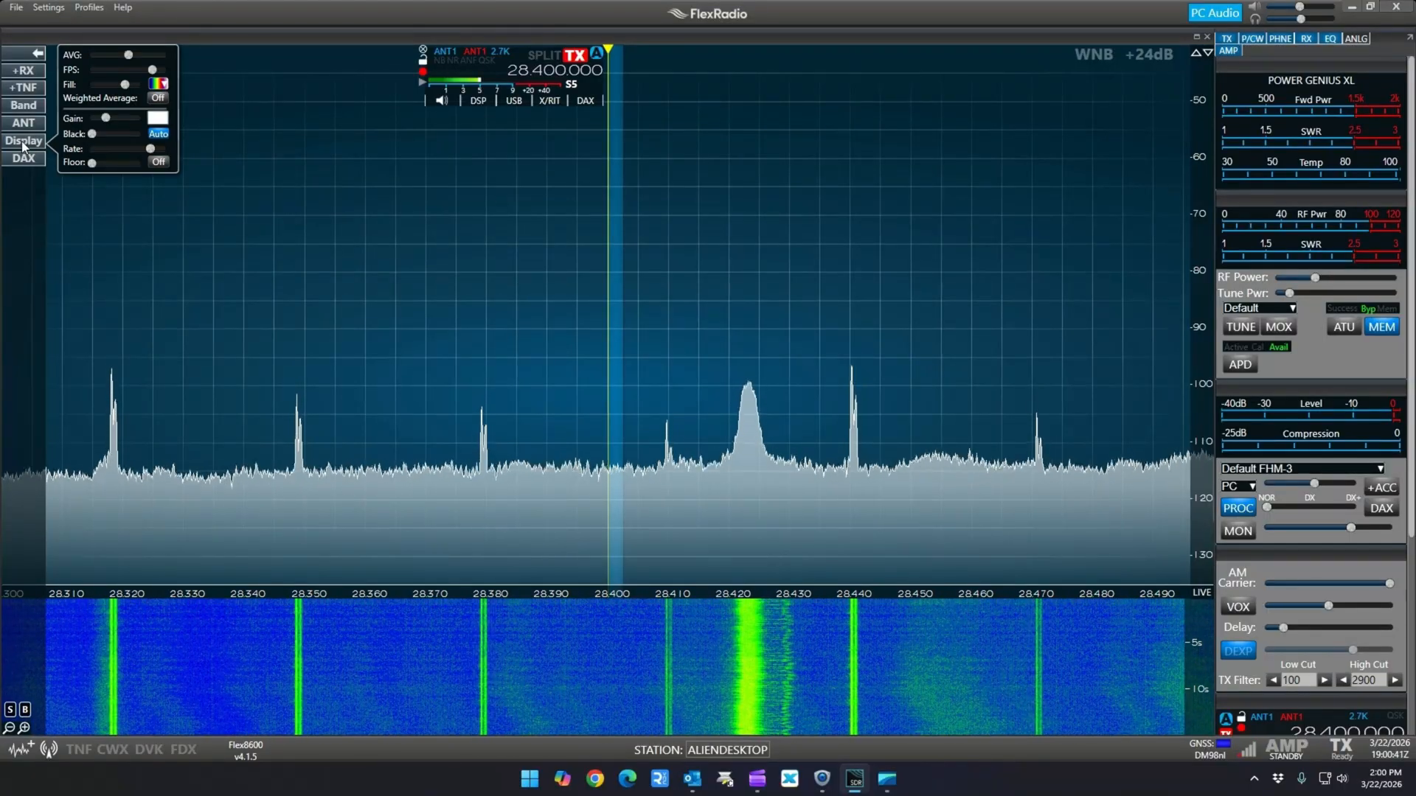
{"action": "left_click", "coordinate": [23, 144]}
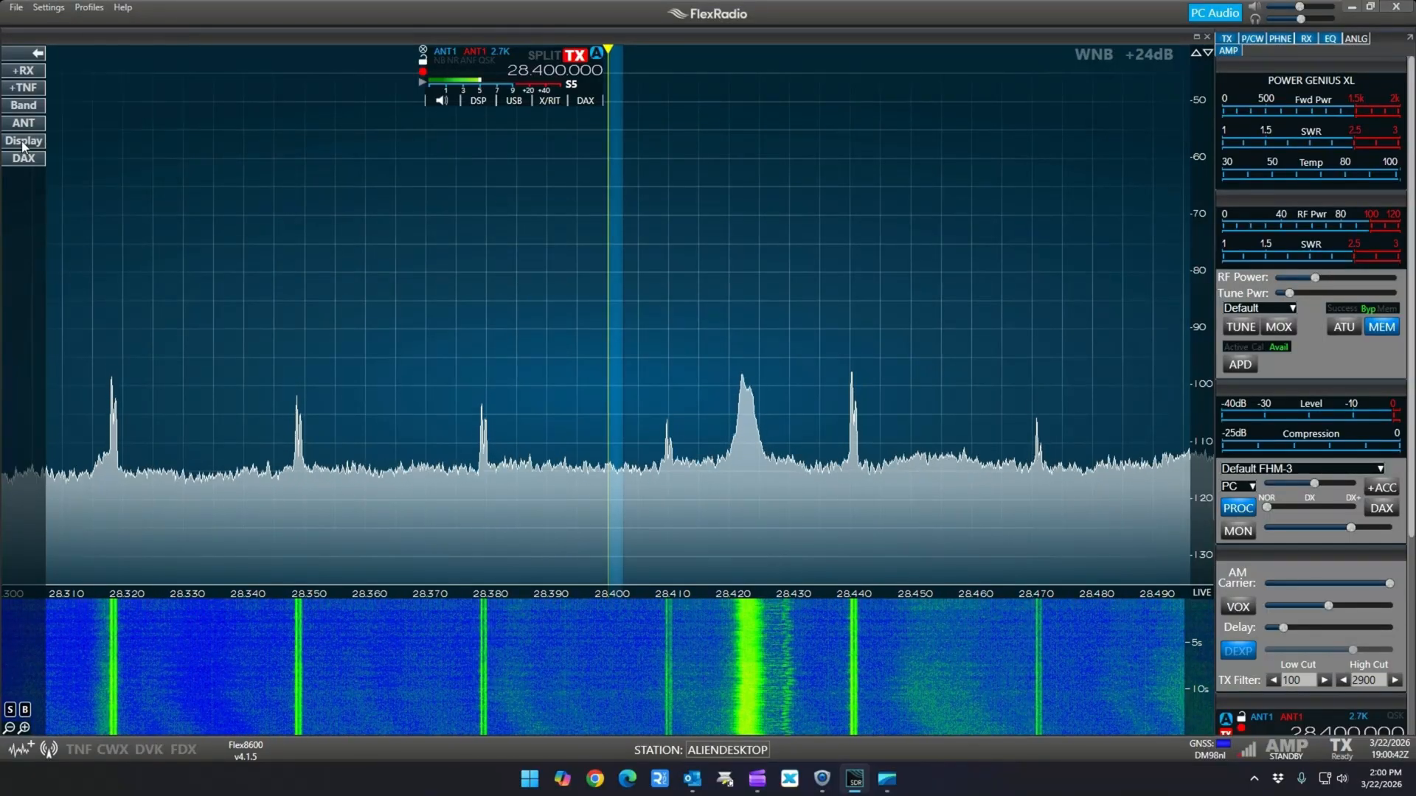
{"action": "left_click", "coordinate": [452, 100]}
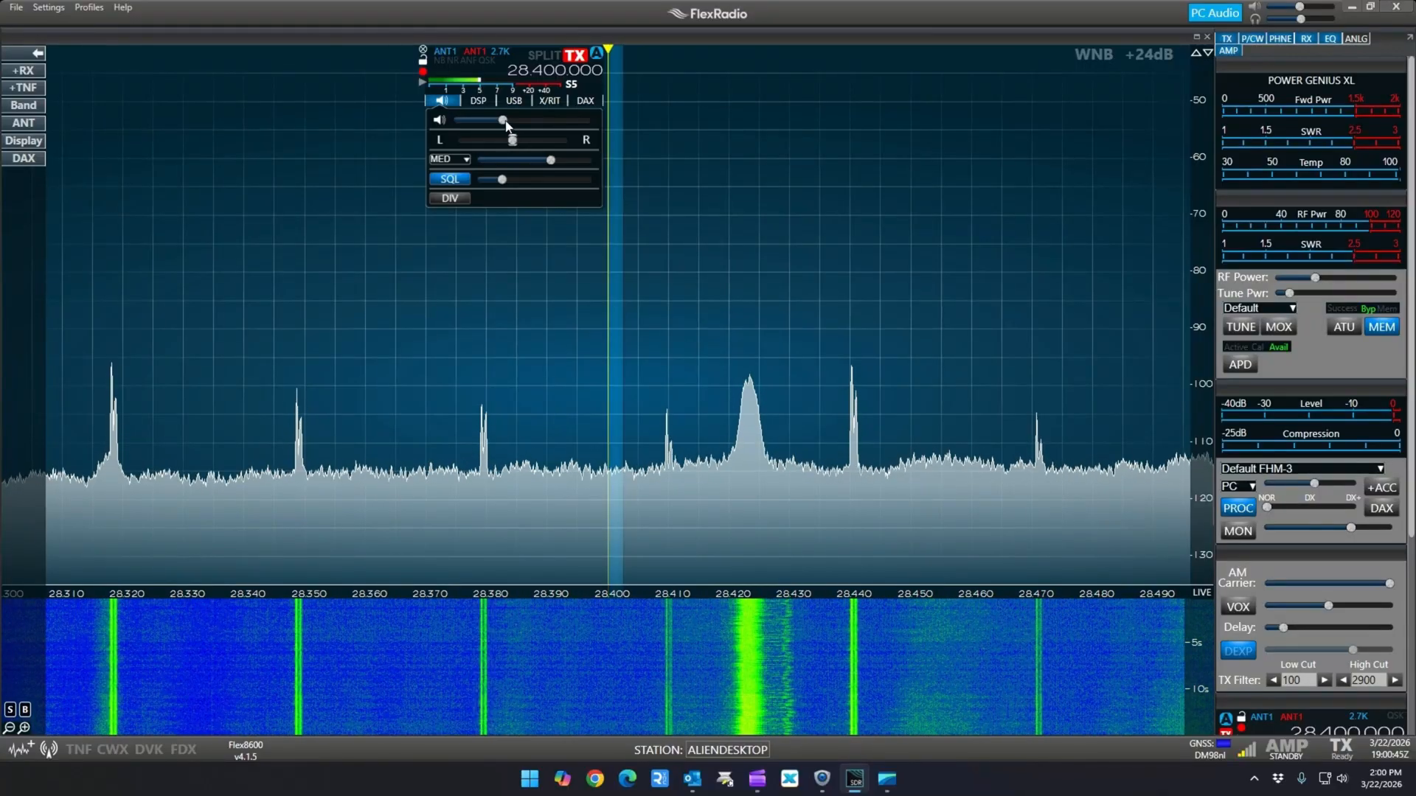
{"action": "mouse_move", "coordinate": [505, 126]}
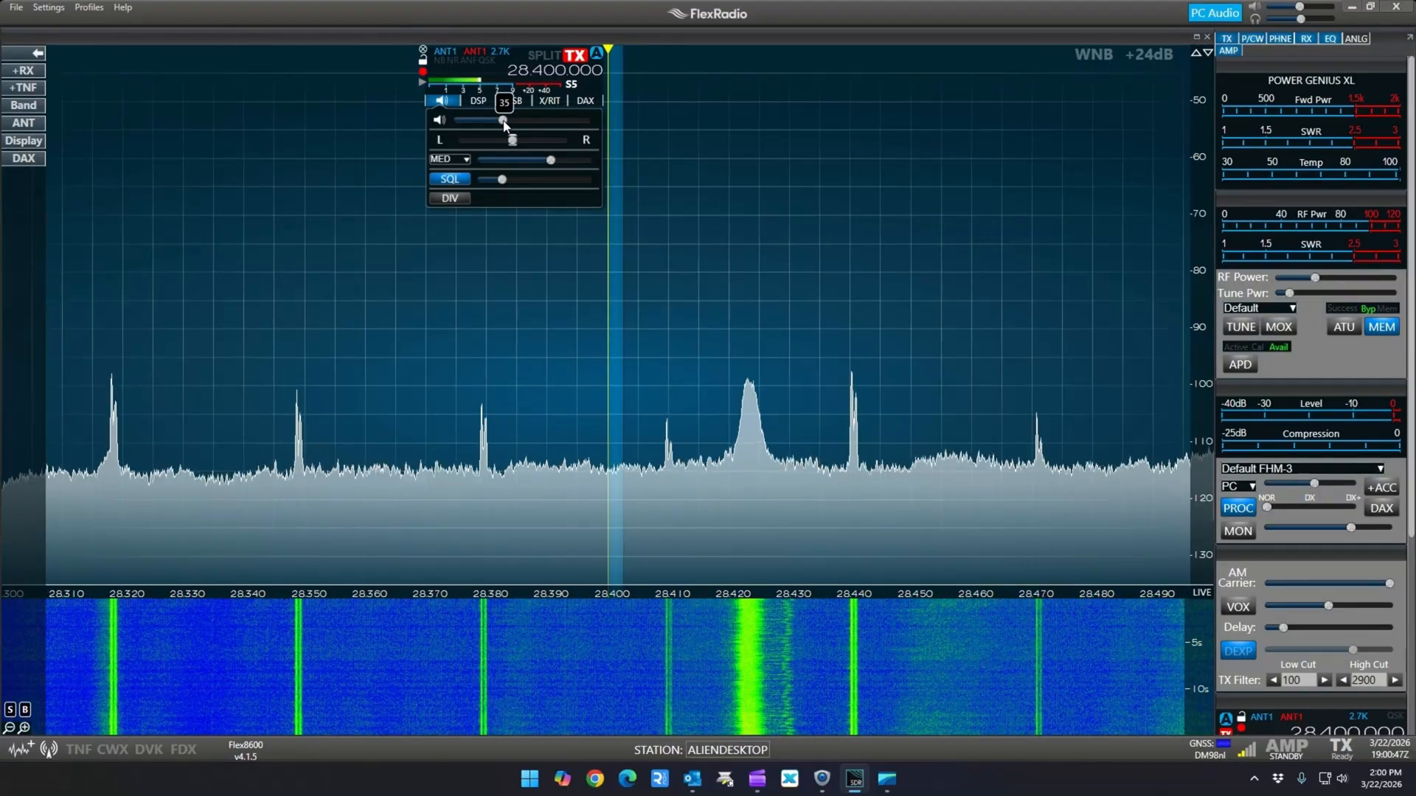
{"action": "left_click_drag", "start_coordinate": [506, 127], "coordinate": [504, 126]}
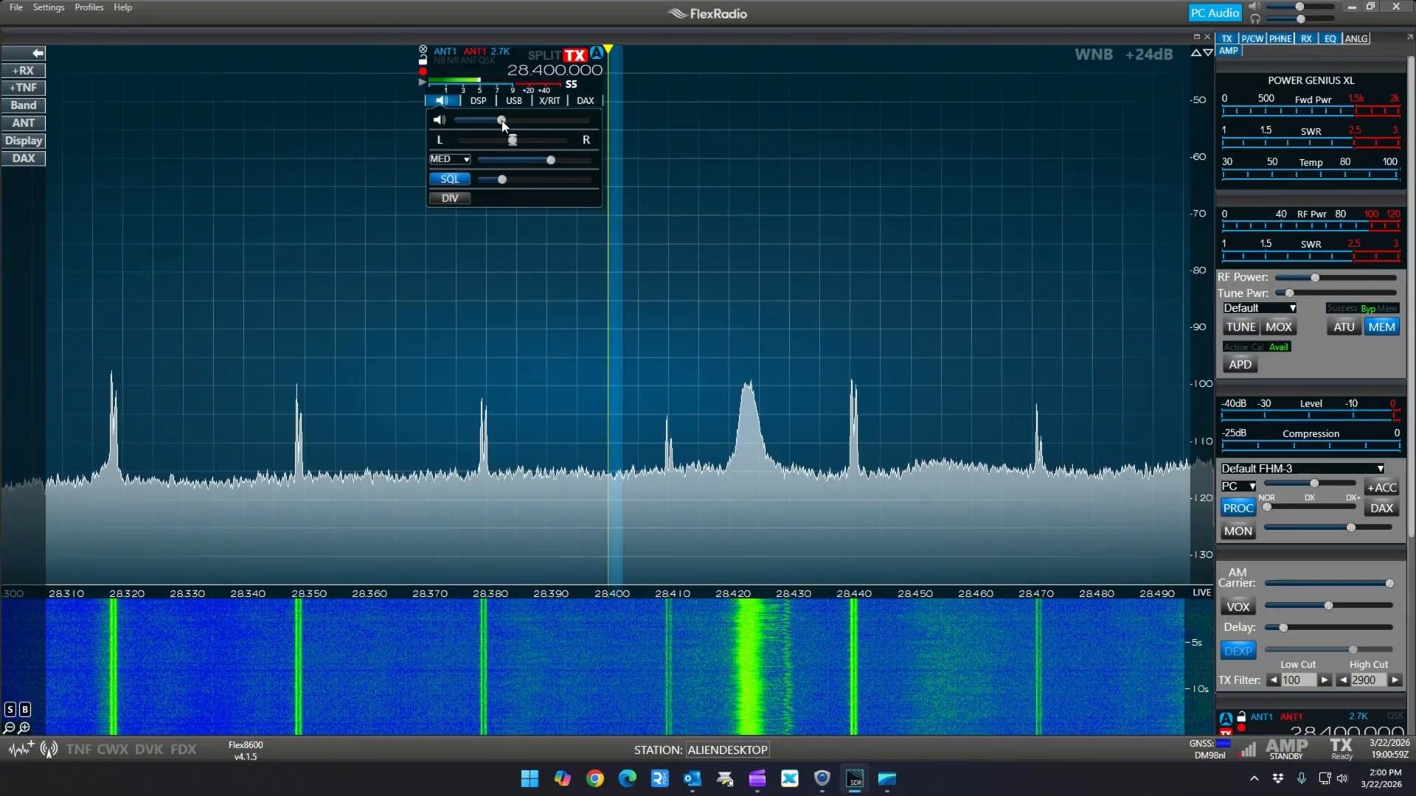
{"action": "left_click_drag", "start_coordinate": [502, 124], "coordinate": [498, 126]}
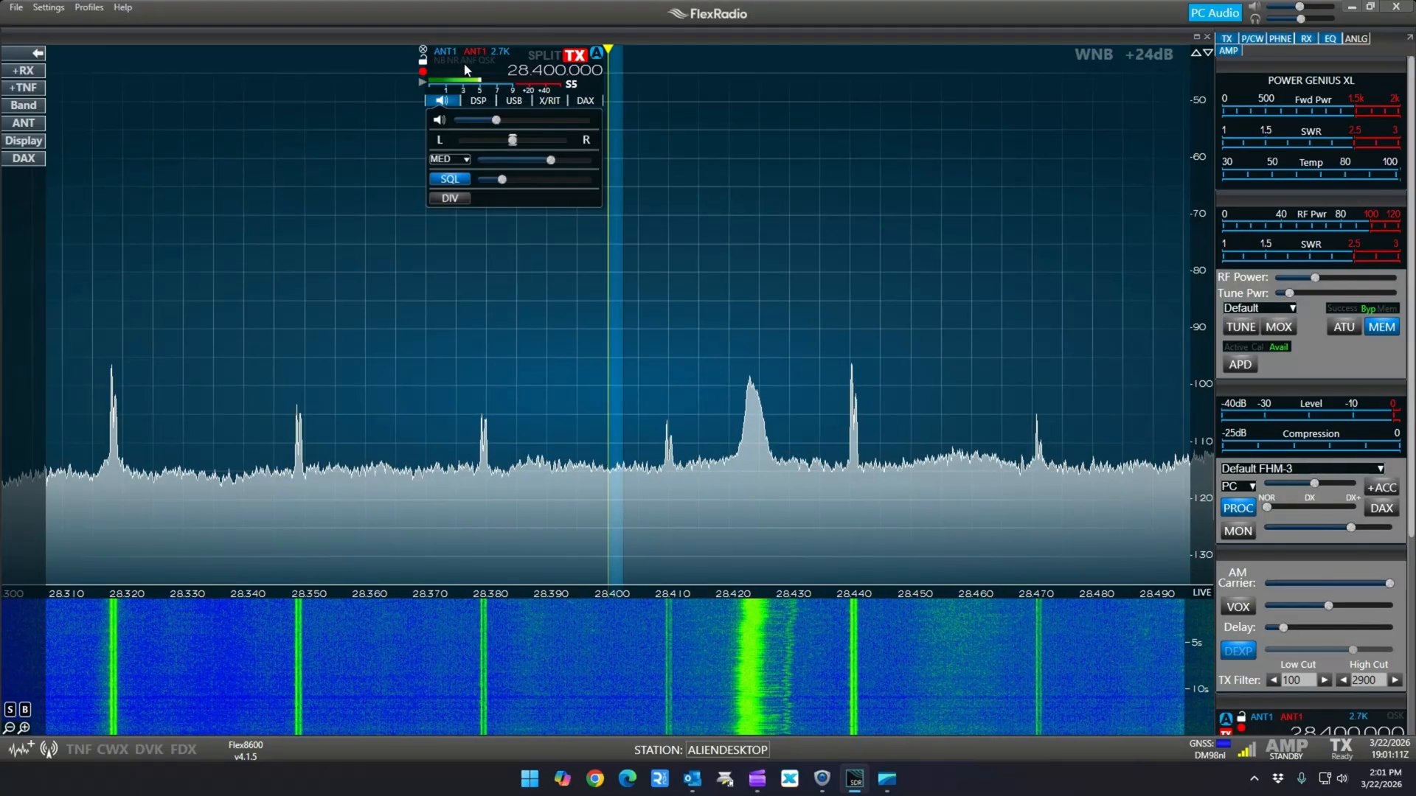
Review slice A's receive and transmit antenna choices and its mode and filter width options
{"action": "left_click", "coordinate": [445, 53]}
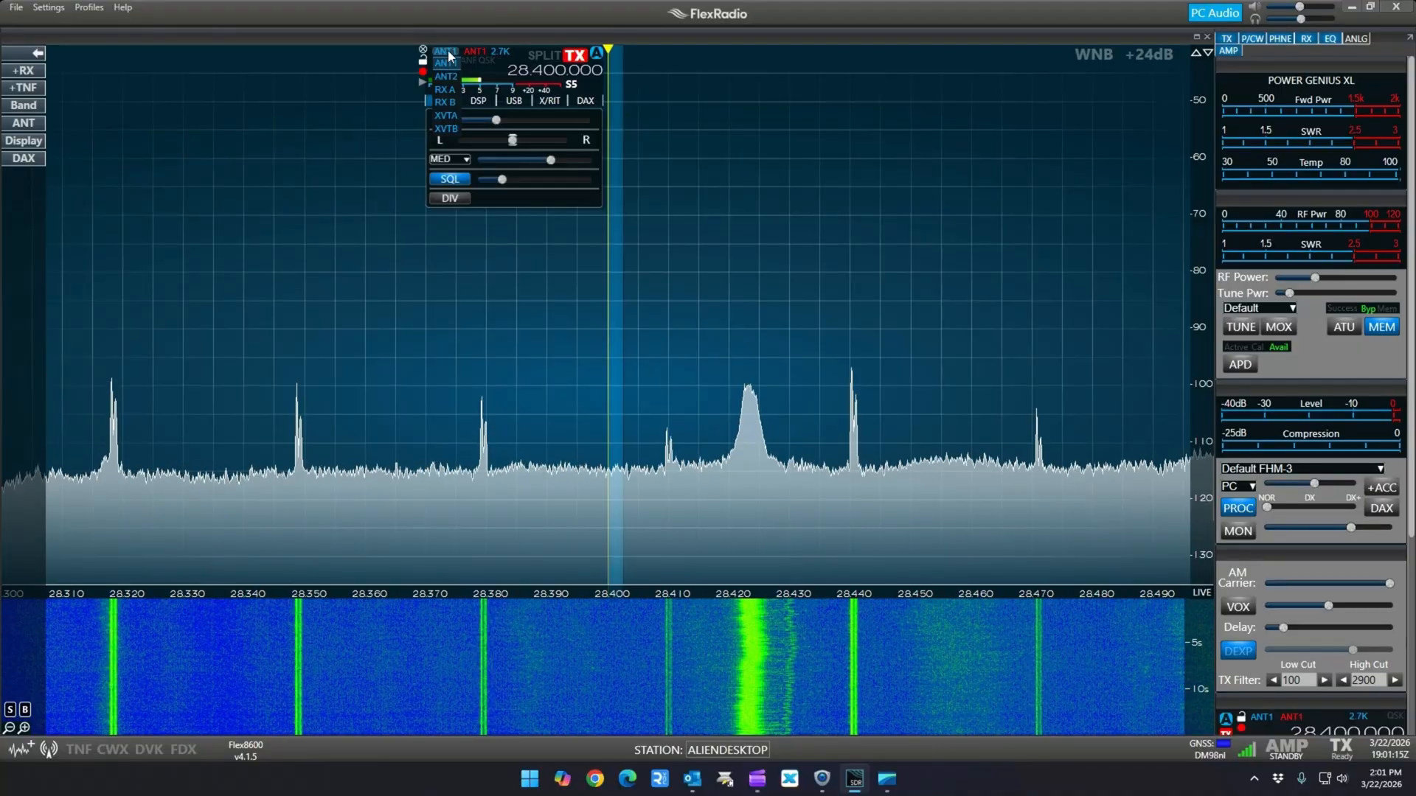
{"action": "left_click", "coordinate": [449, 50]}
{"action": "left_click", "coordinate": [470, 50]}
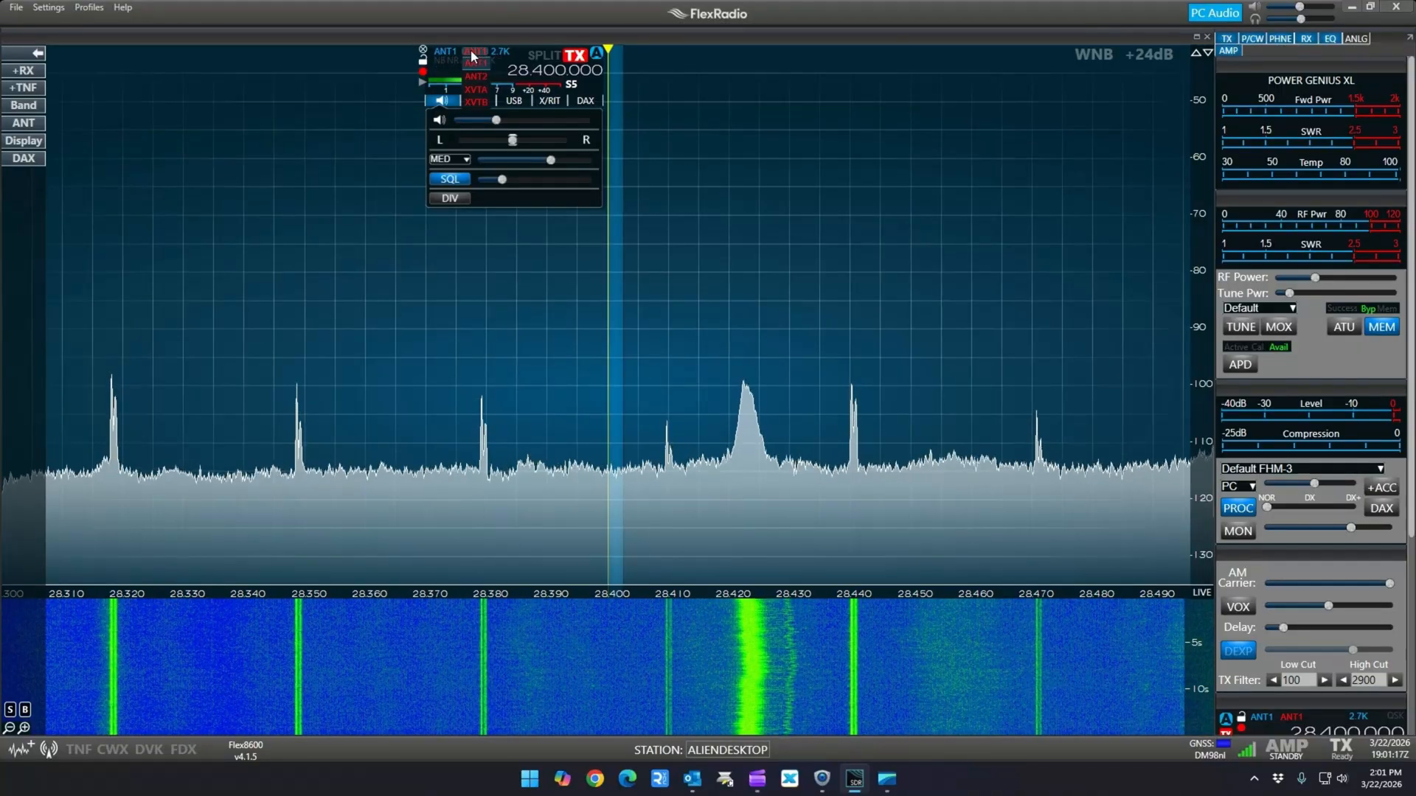
{"action": "left_click", "coordinate": [470, 50]}
{"action": "left_click", "coordinate": [514, 101]}
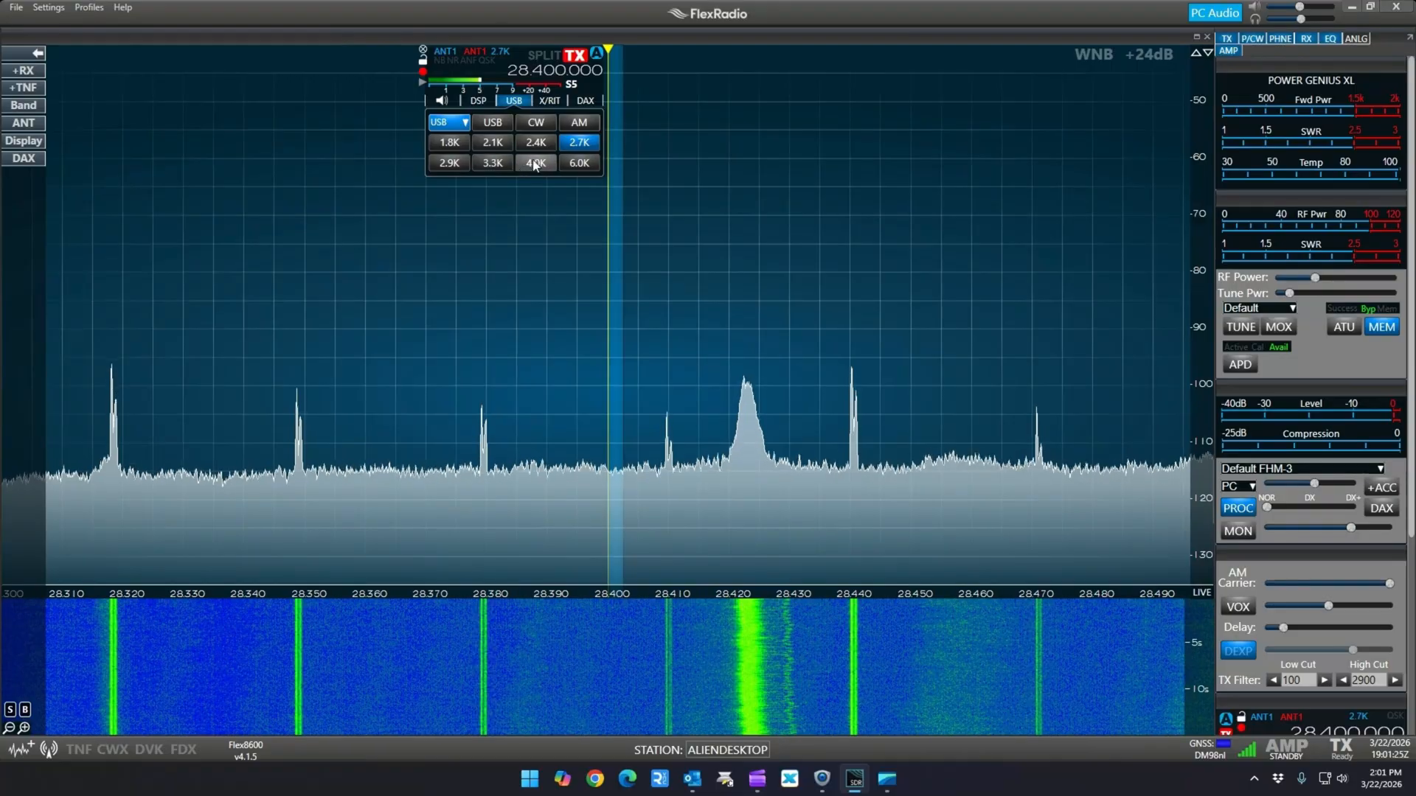
{"action": "left_click", "coordinate": [514, 101]}
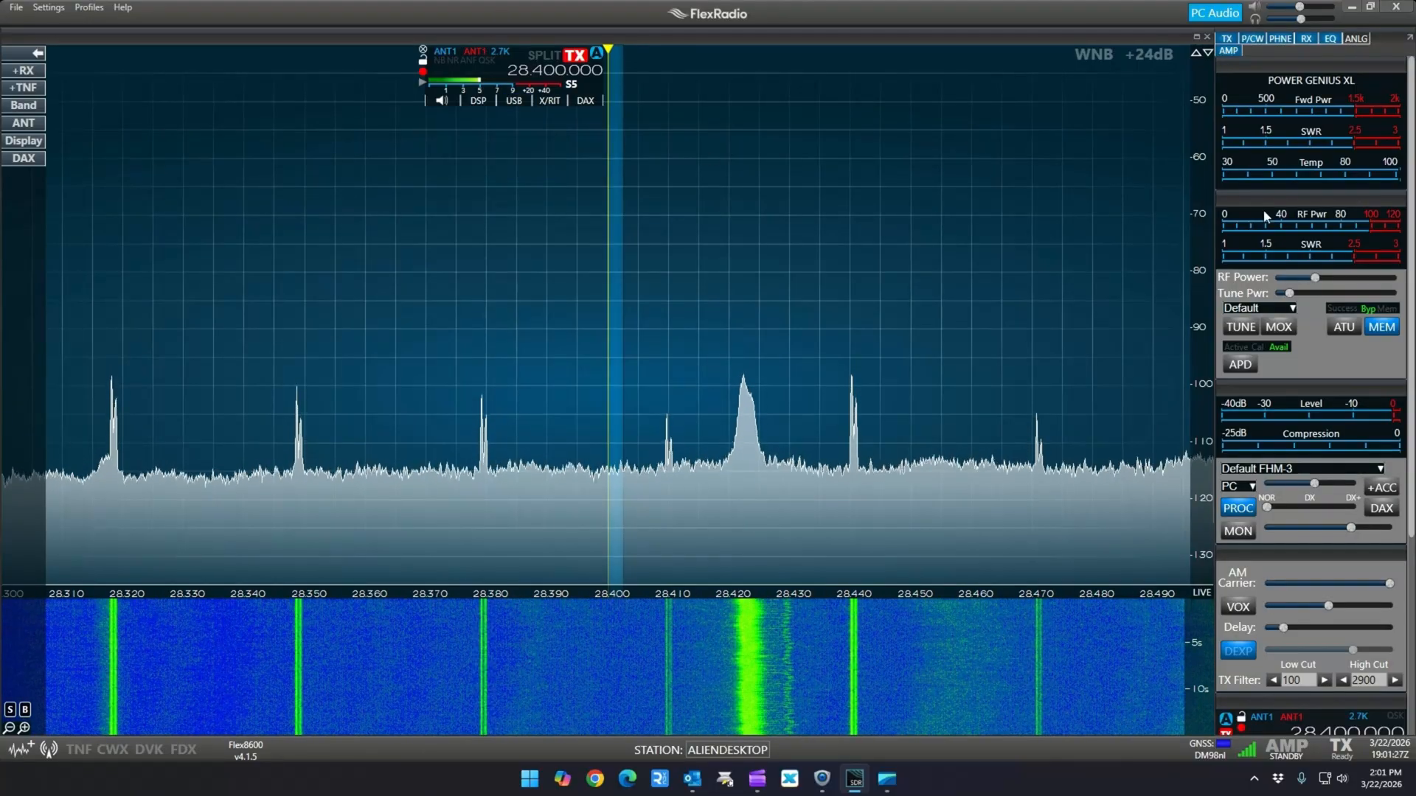
Make the spectrum slightly taller than before against the waterfall and shift the panadapter so 28.400 MHz sits just right of centre
{"action": "mouse_move", "coordinate": [1308, 287]}
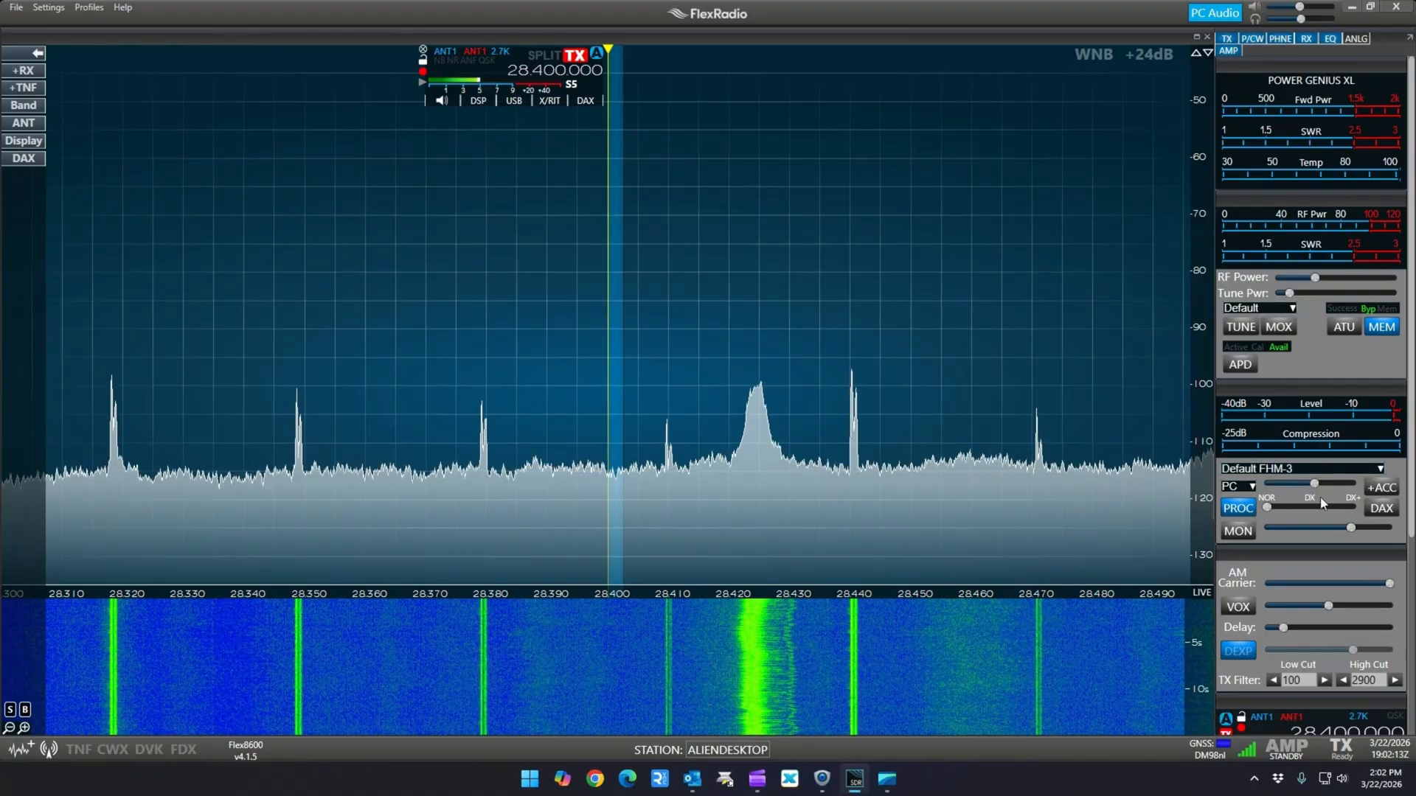
{"action": "left_click_drag", "start_coordinate": [1413, 402], "coordinate": [1404, 628]}
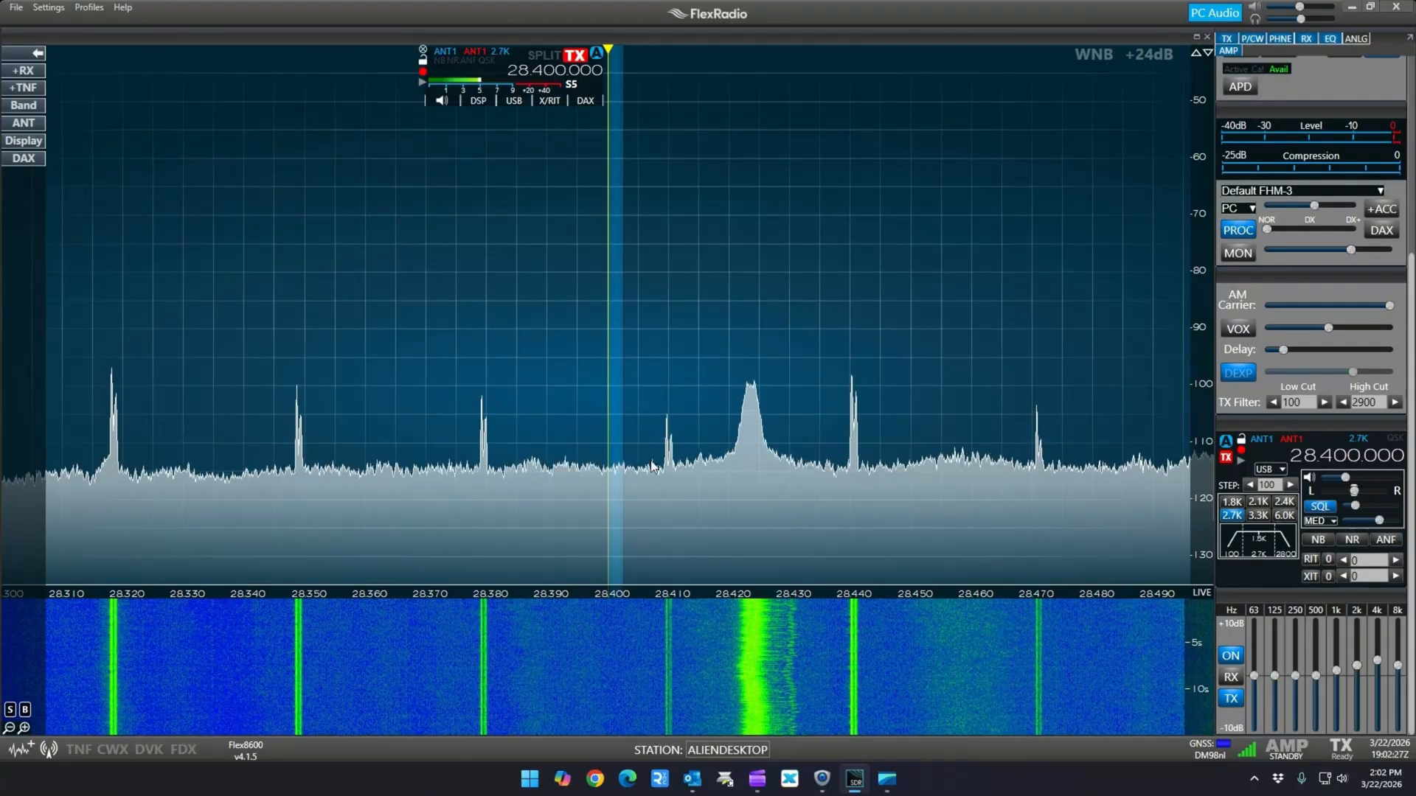
{"action": "mouse_move", "coordinate": [612, 588]}
{"action": "left_mouse_down"}
{"action": "mouse_move", "coordinate": [623, 348]}
{"action": "mouse_move", "coordinate": [623, 596]}
{"action": "left_mouse_up"}
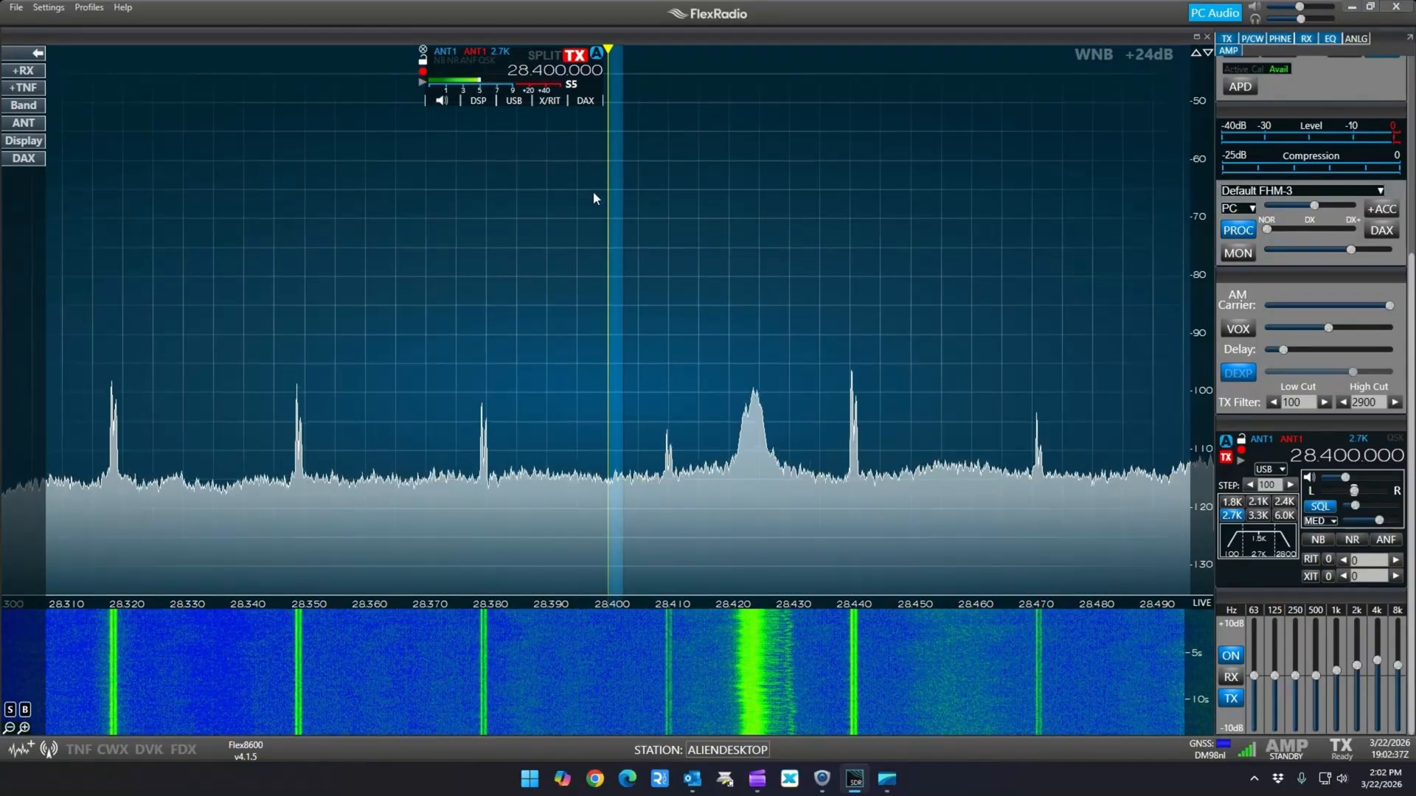
{"action": "mouse_move", "coordinate": [609, 256]}
{"action": "left_mouse_down"}
{"action": "mouse_move", "coordinate": [1014, 271]}
{"action": "mouse_move", "coordinate": [614, 271]}
{"action": "left_mouse_up"}
{"action": "left_click_drag", "start_coordinate": [788, 317], "coordinate": [1295, 316]}
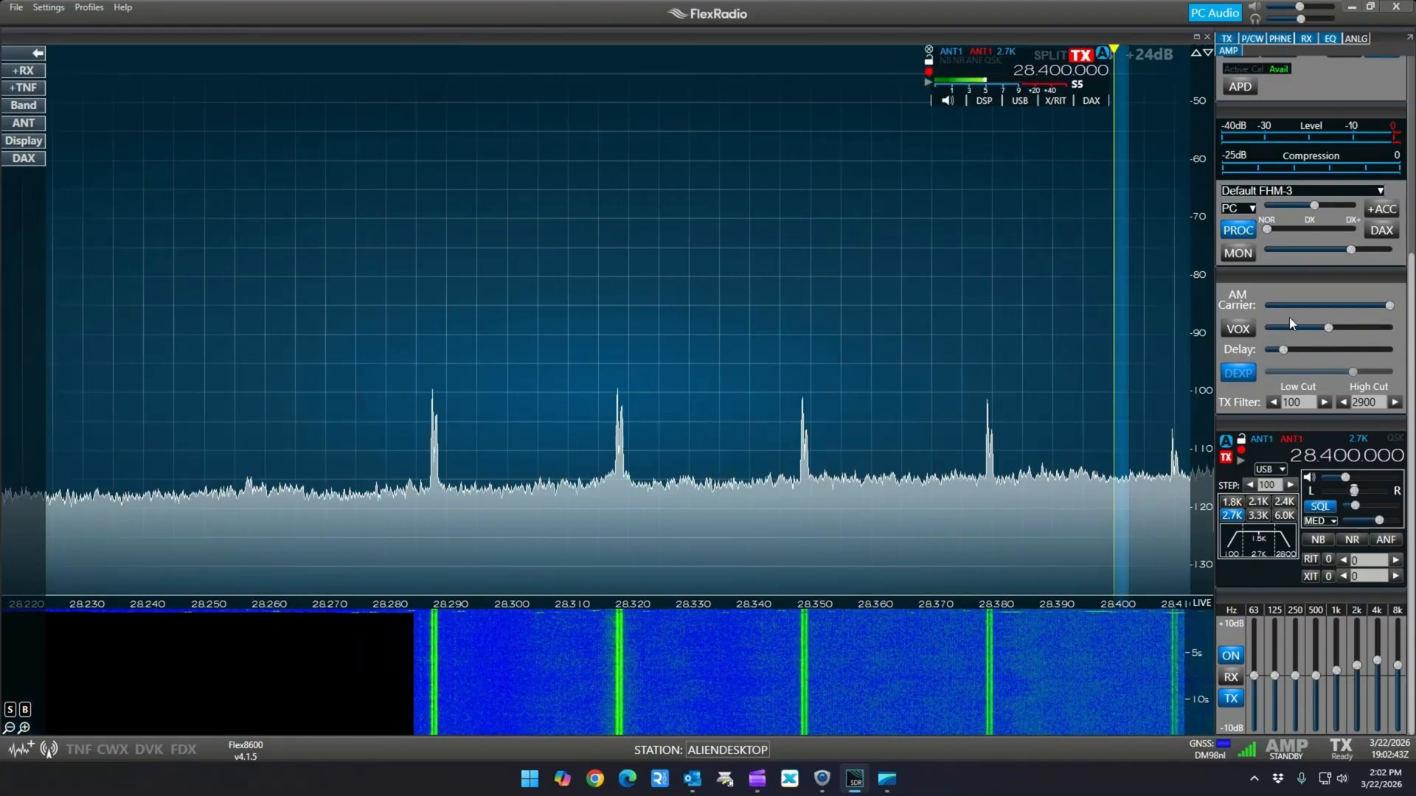
{"action": "left_click_drag", "start_coordinate": [932, 315], "coordinate": [947, 356]}
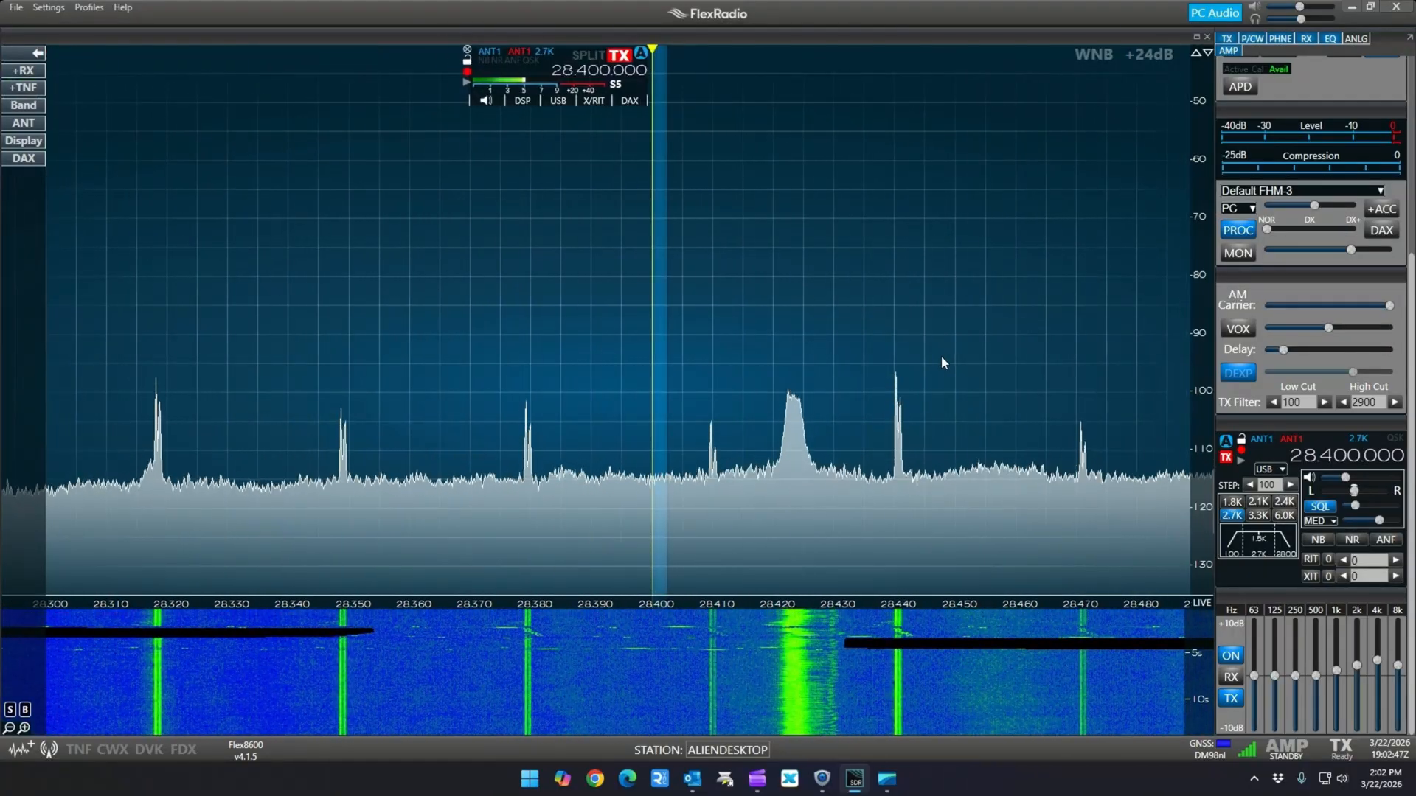
Save the current radio setup over the existing 10 Meter Calling Freq global profile and close the Profile Manager
{"action": "left_click", "coordinate": [89, 8]}
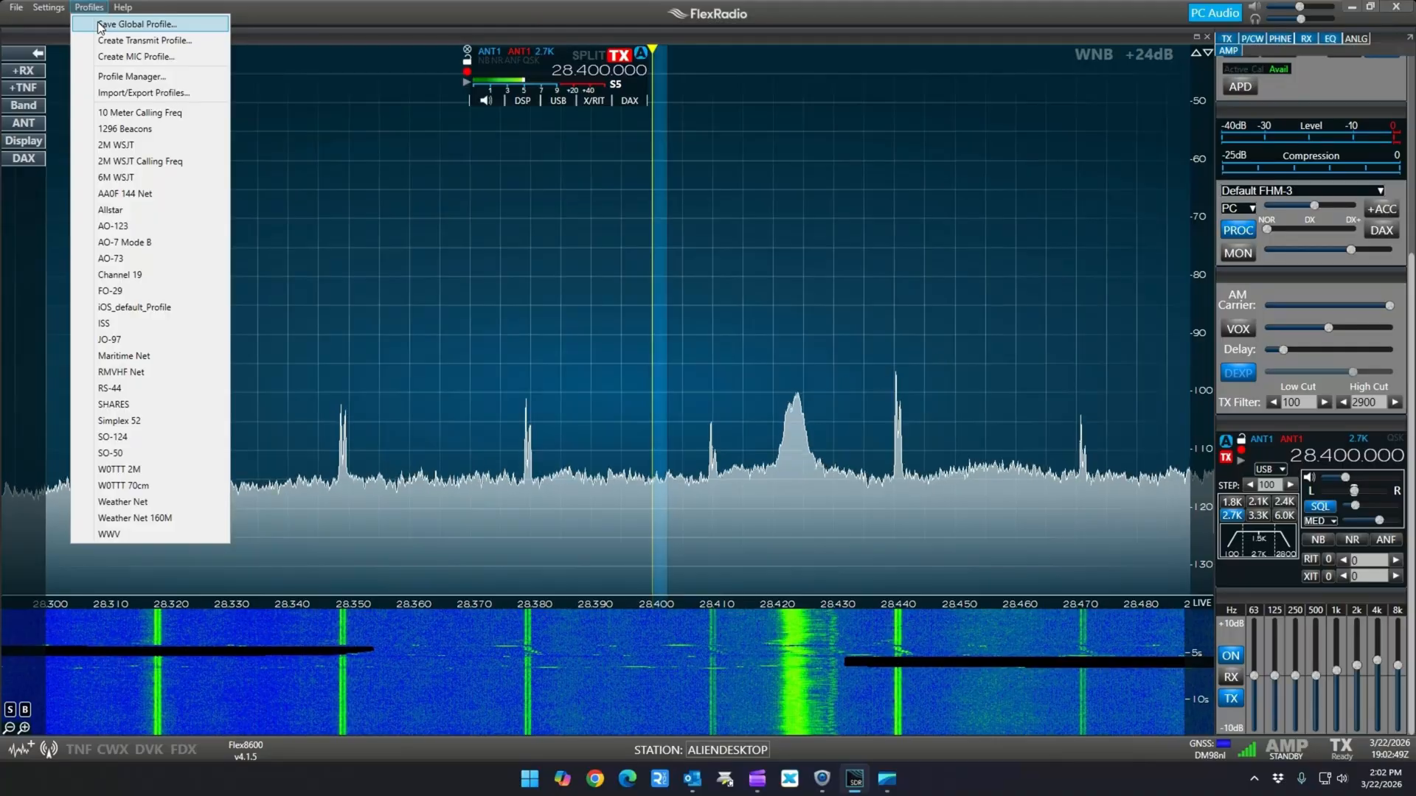
{"action": "left_click", "coordinate": [99, 24]}
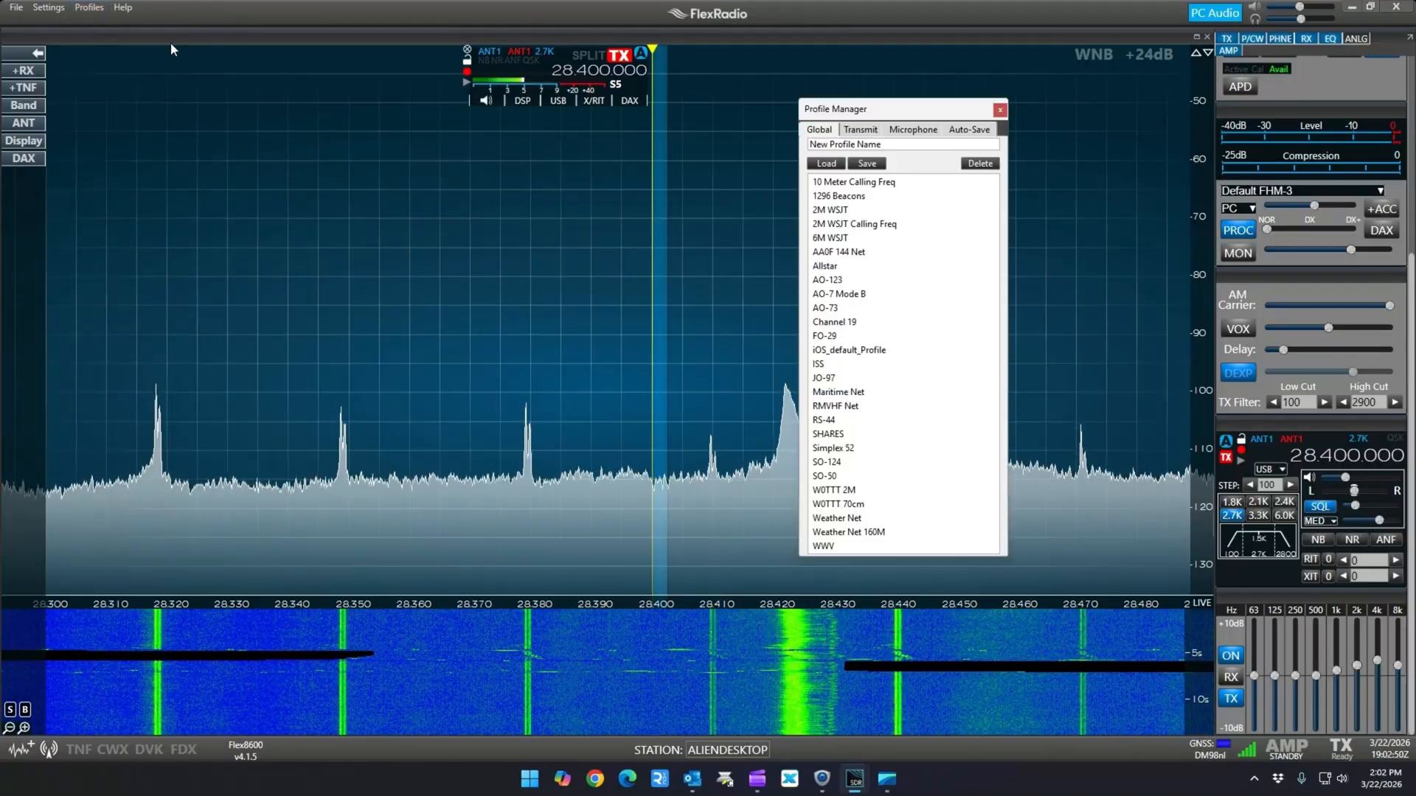
{"action": "left_click", "coordinate": [894, 186]}
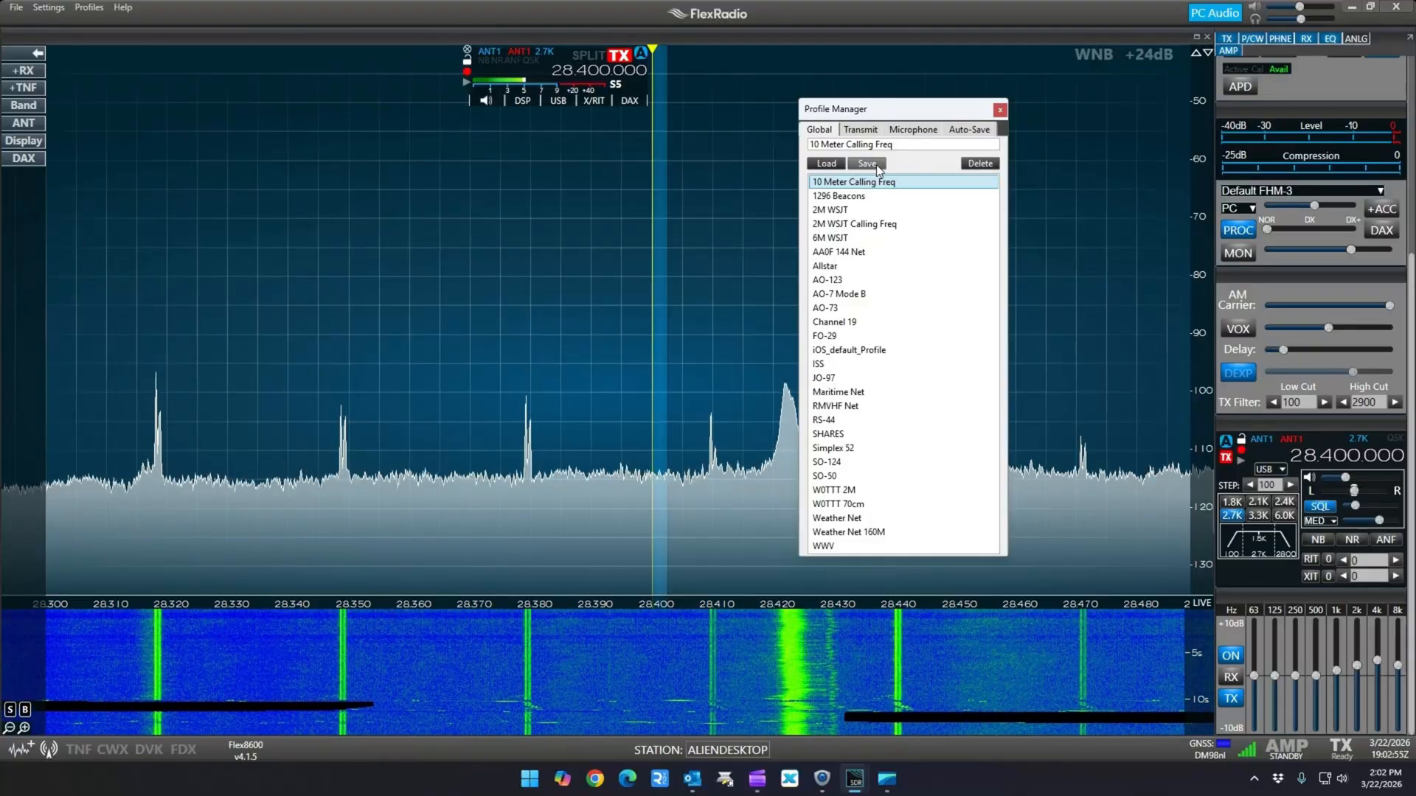
{"action": "left_click", "coordinate": [876, 169]}
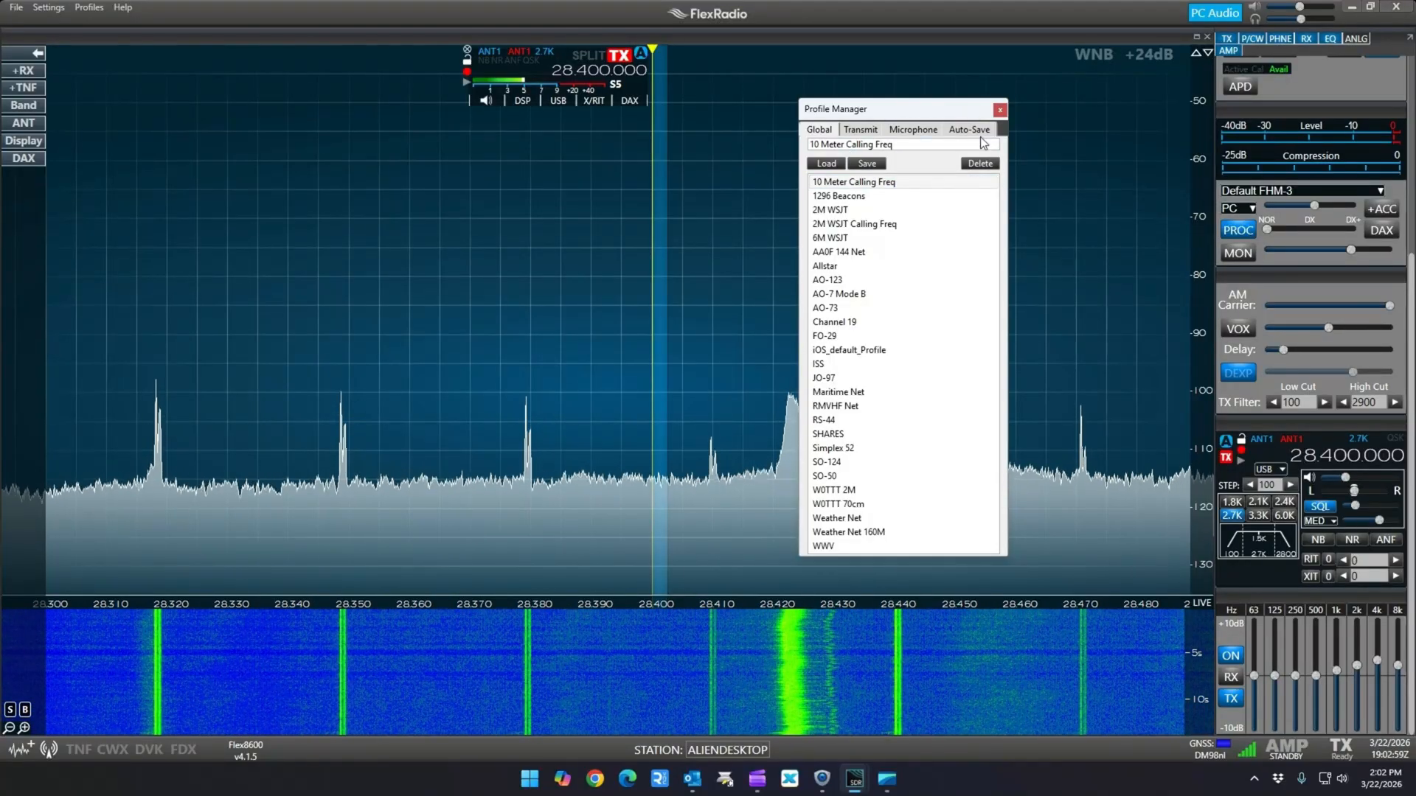
{"action": "left_click", "coordinate": [1000, 112]}
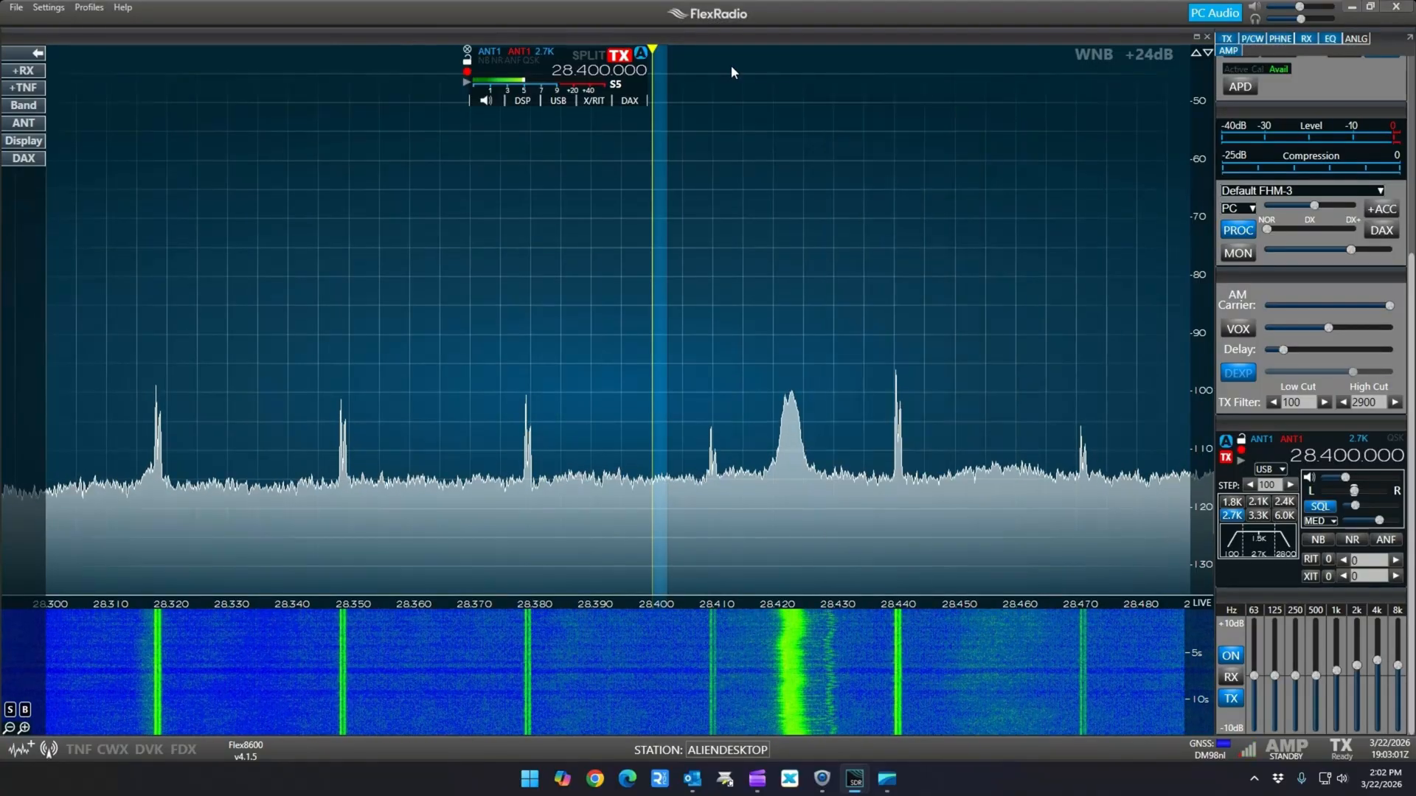
Load the Maritime Net global profile and switch back to the 10 Meter Calling Freq profile to test recall
{"action": "left_click", "coordinate": [90, 7]}
{"action": "left_click", "coordinate": [135, 356]}
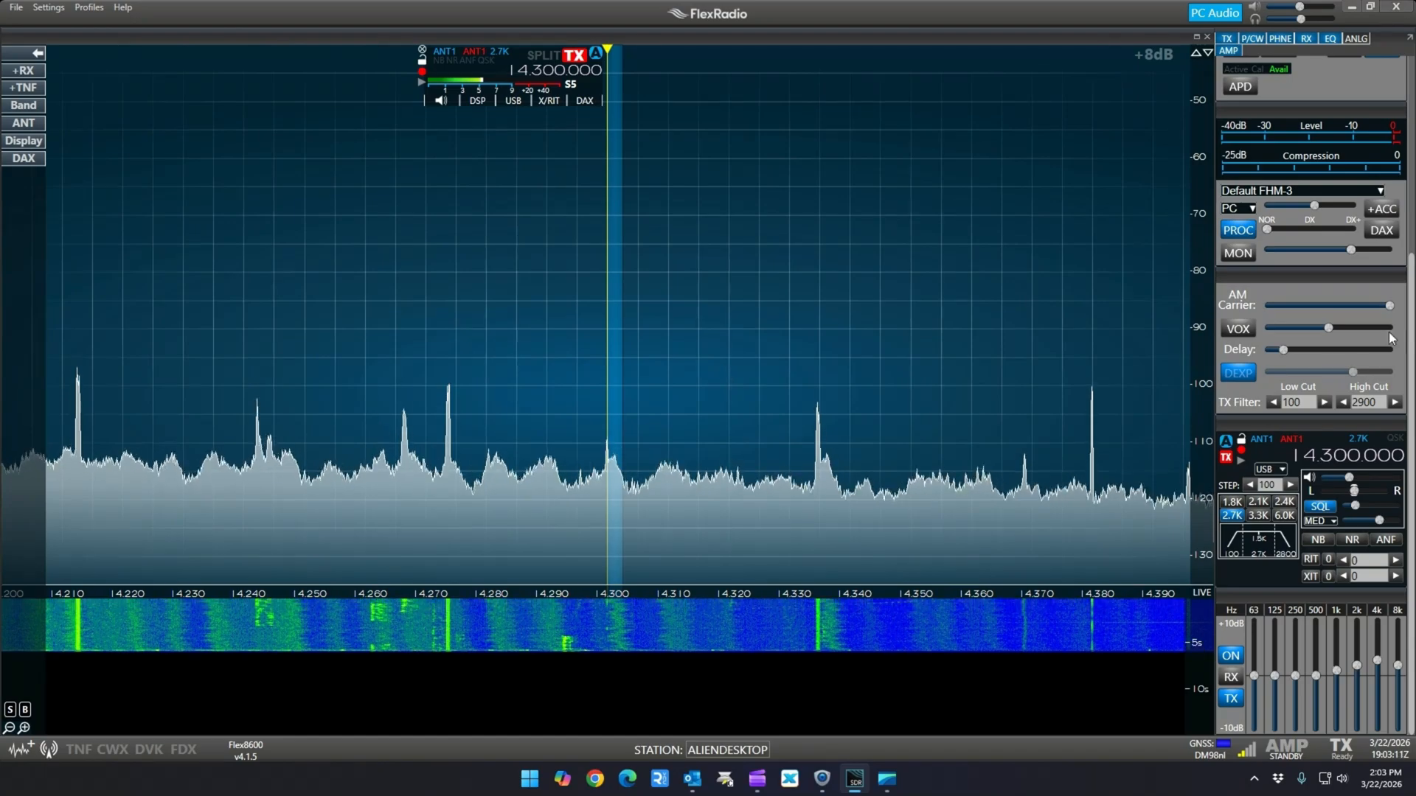
{"action": "scroll", "coordinate": [1280, 389], "scroll_direction": "up", "scroll_amount": 4}
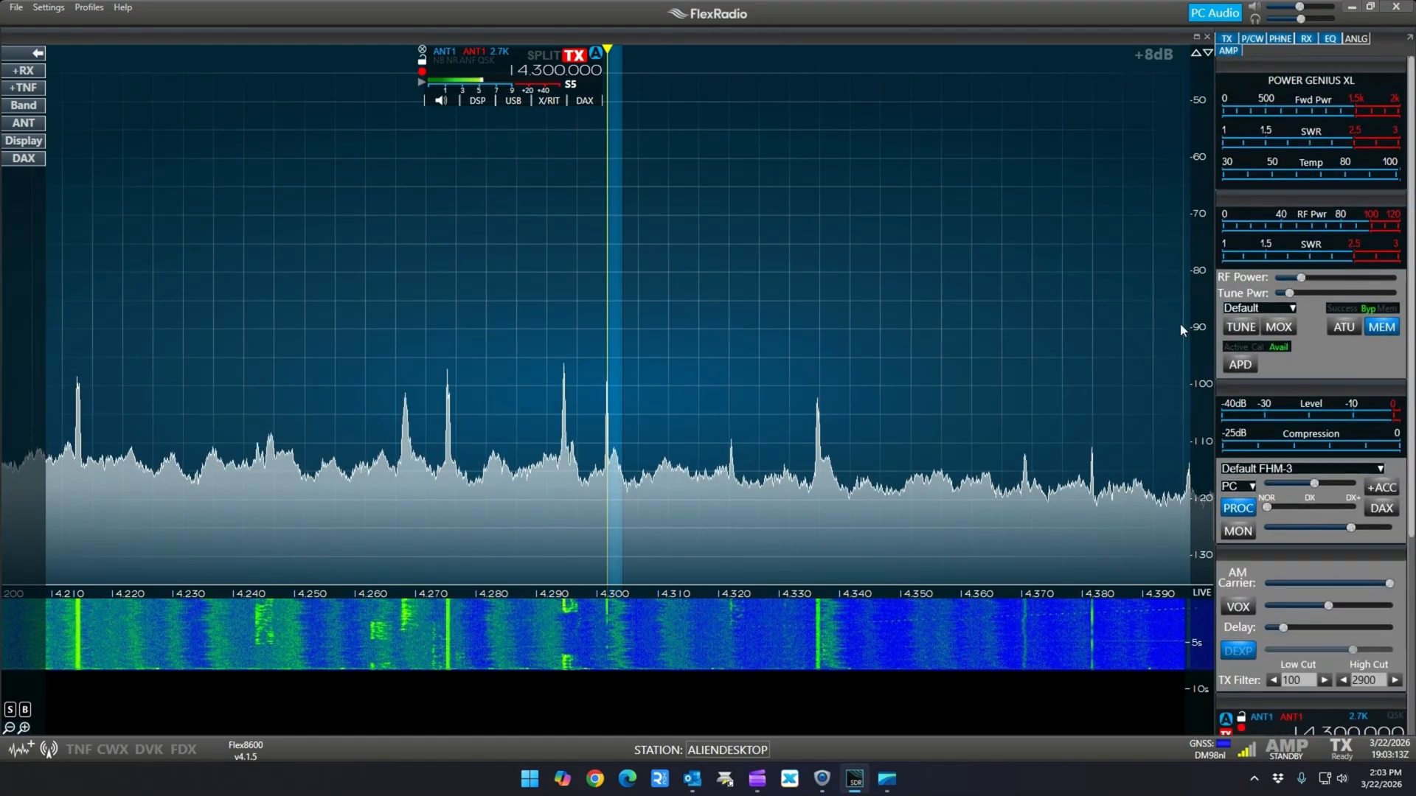
{"action": "left_click", "coordinate": [81, 8]}
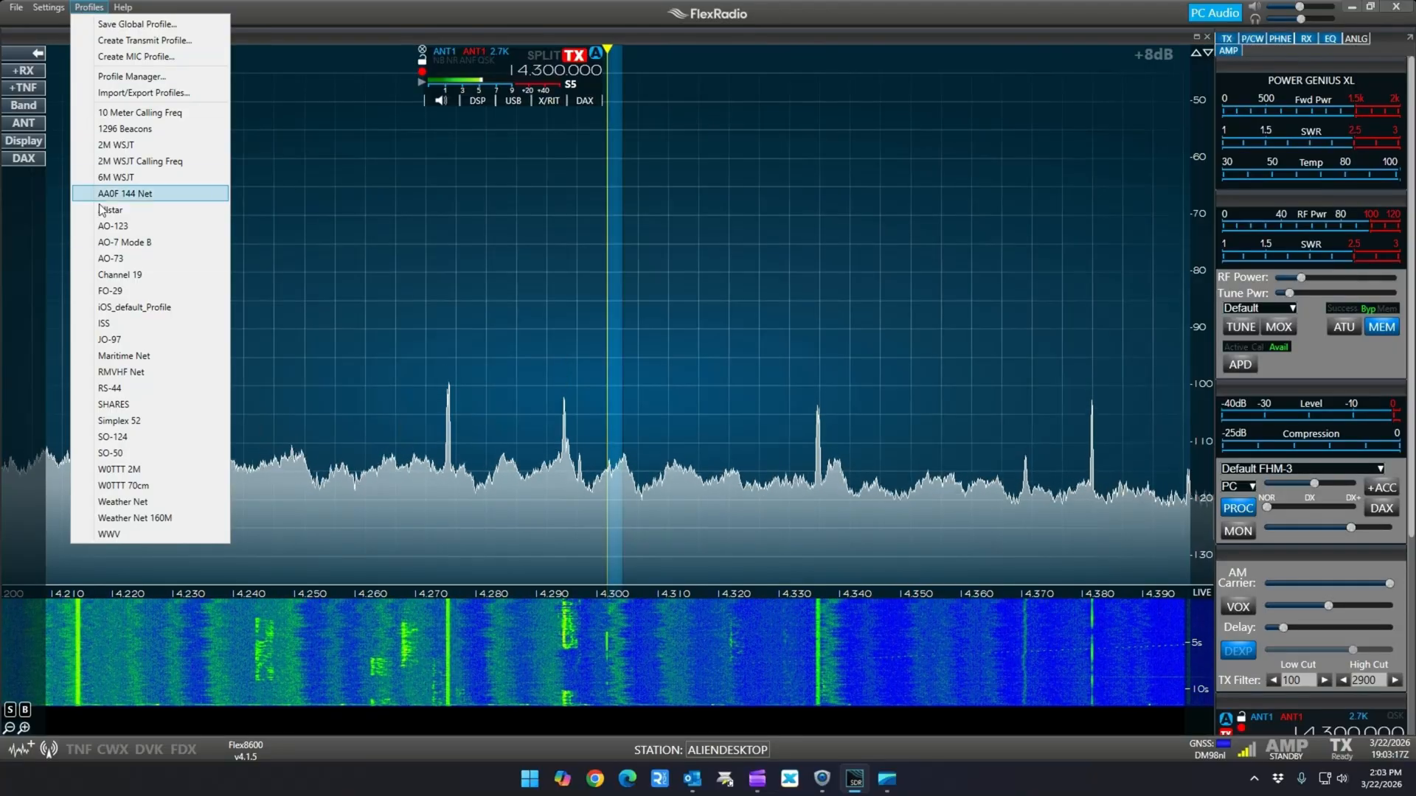
{"action": "left_click", "coordinate": [152, 115]}
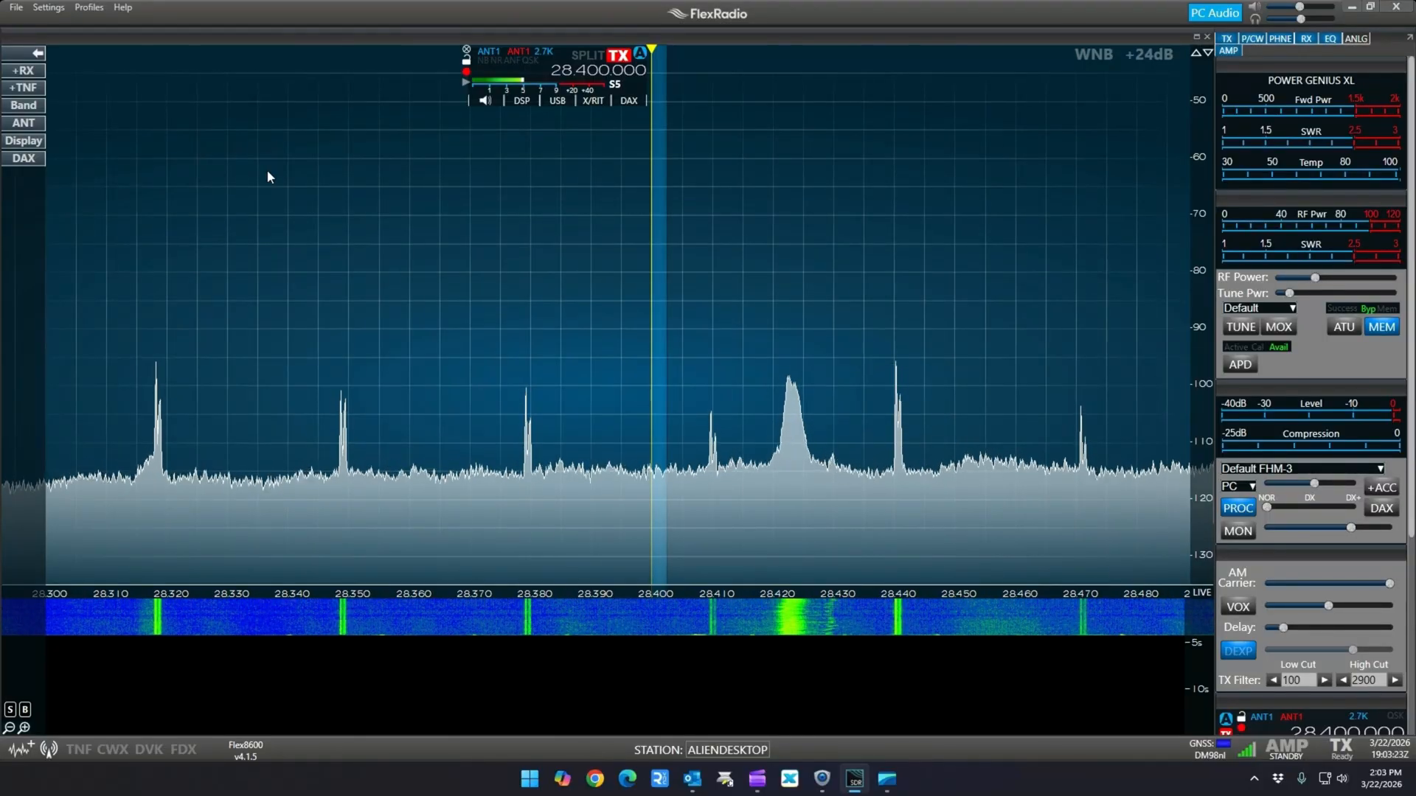
Delete the 2M WSJT Calling Freq global profile and close the Profile Manager
{"action": "left_click", "coordinate": [90, 8]}
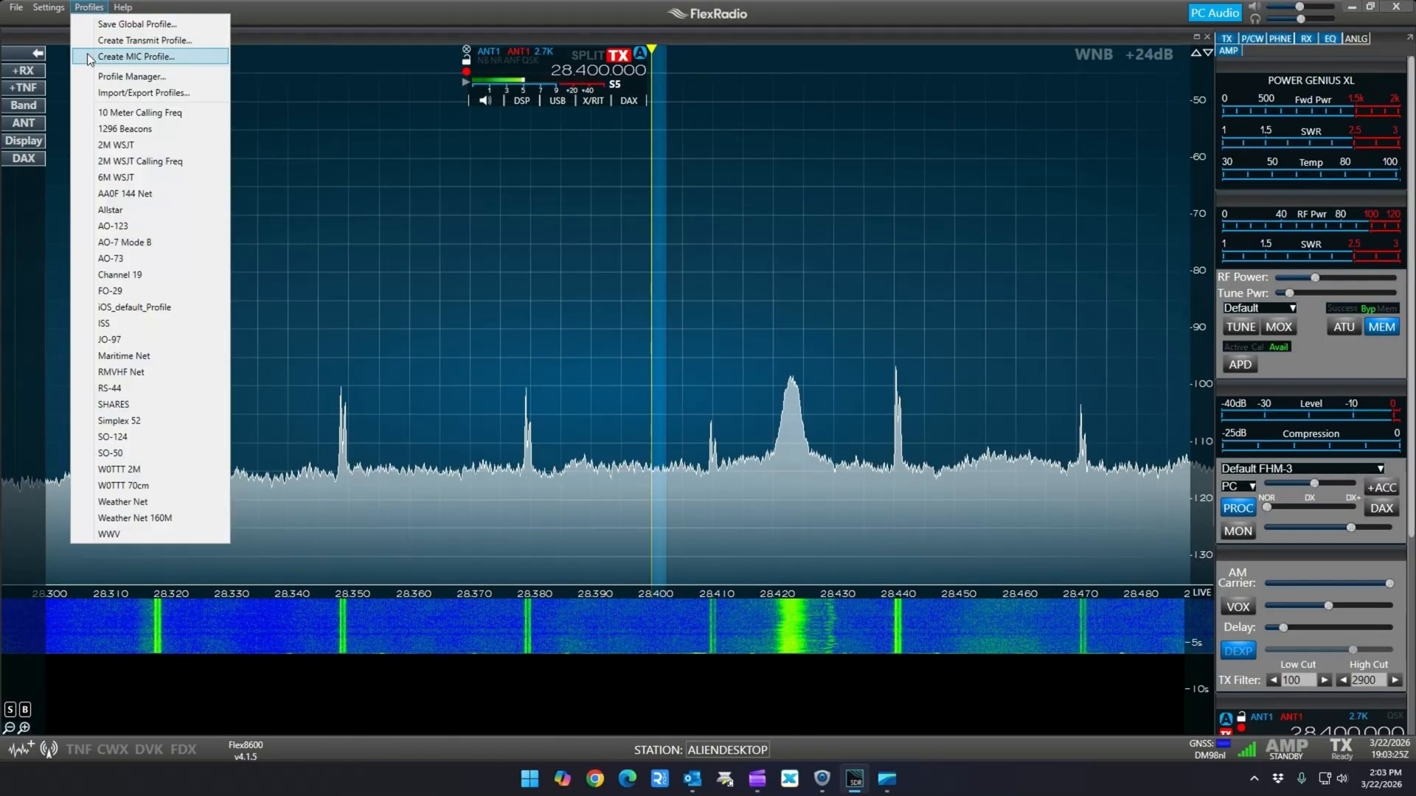
{"action": "left_click", "coordinate": [131, 76]}
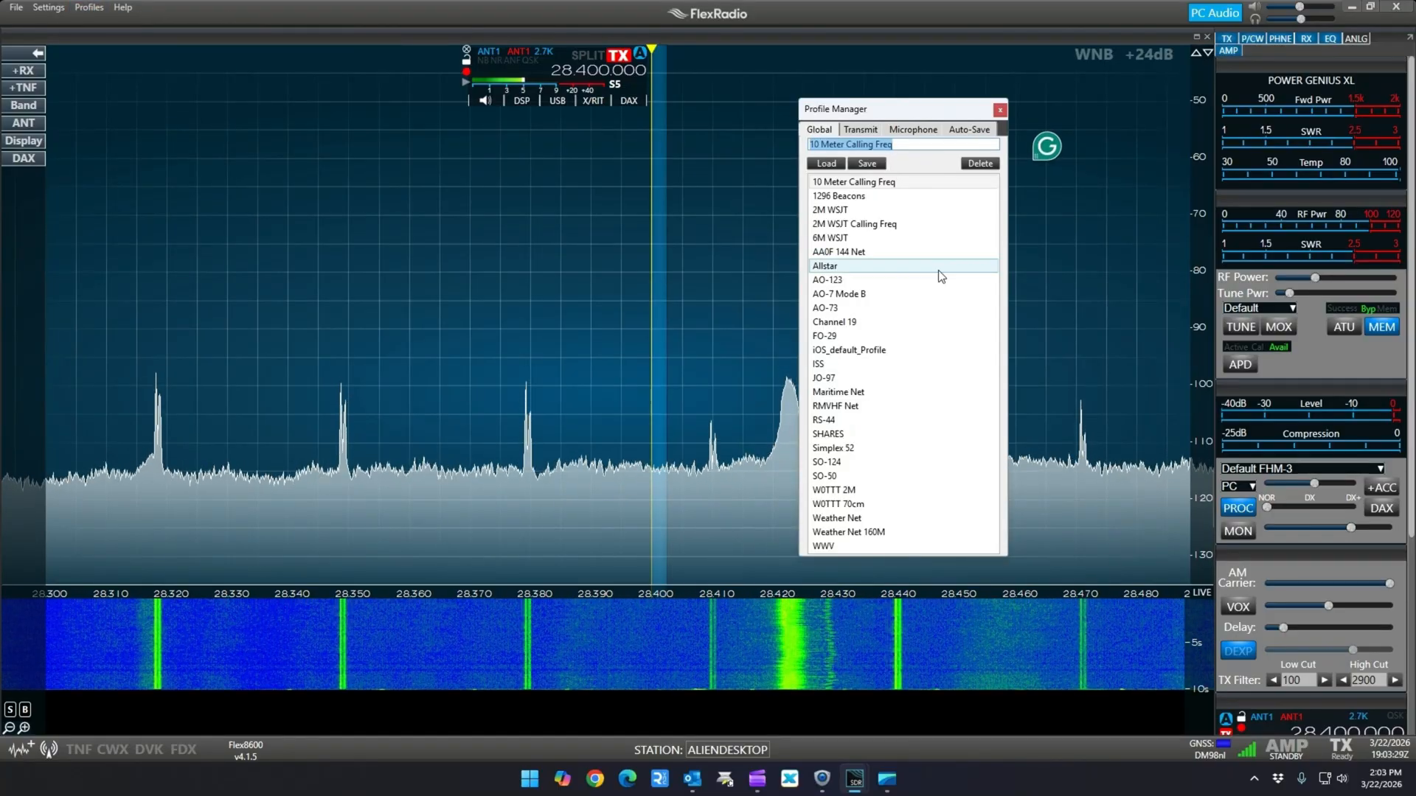
{"action": "left_click", "coordinate": [898, 224]}
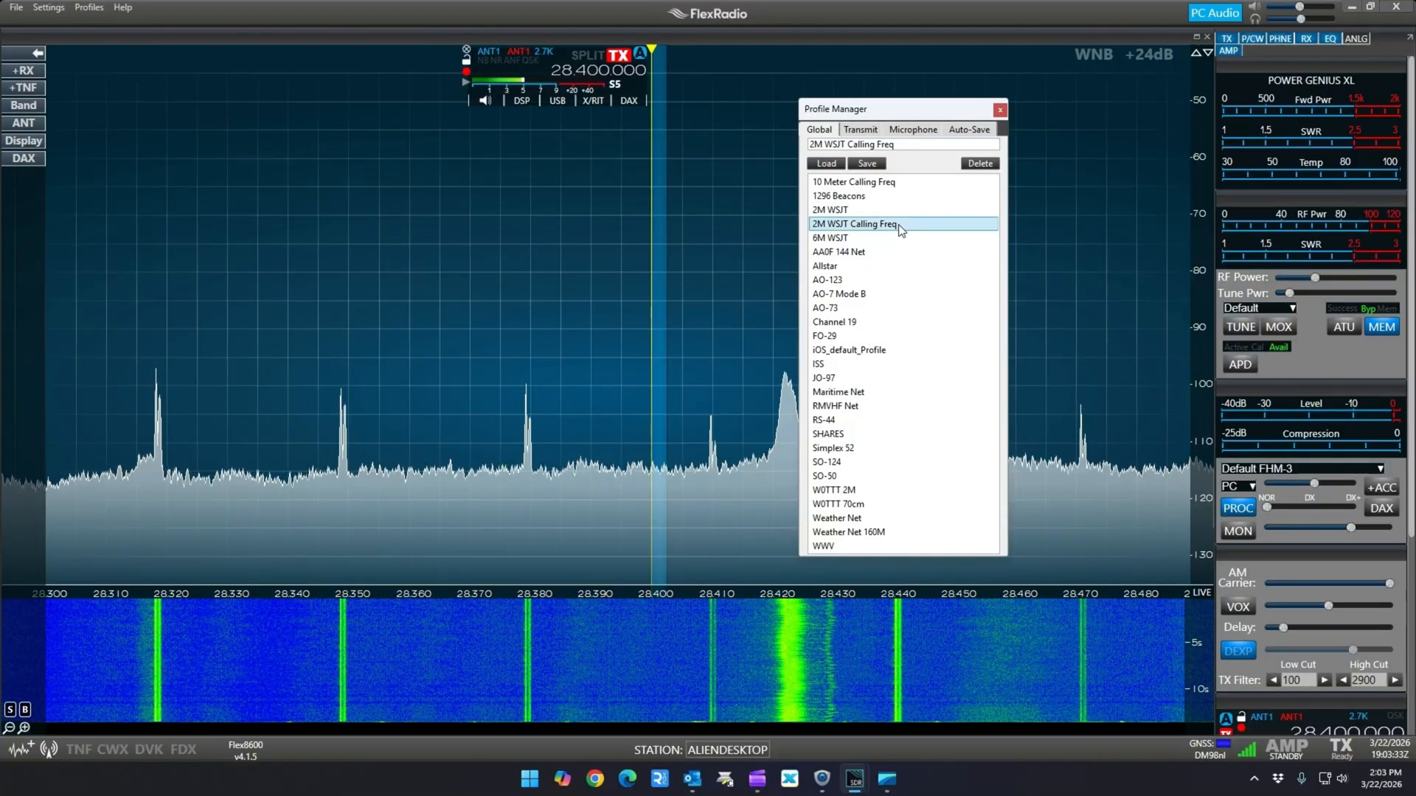
{"action": "left_click", "coordinate": [986, 162]}
{"action": "key", "text": "Return"}
{"action": "left_click", "coordinate": [998, 111]}
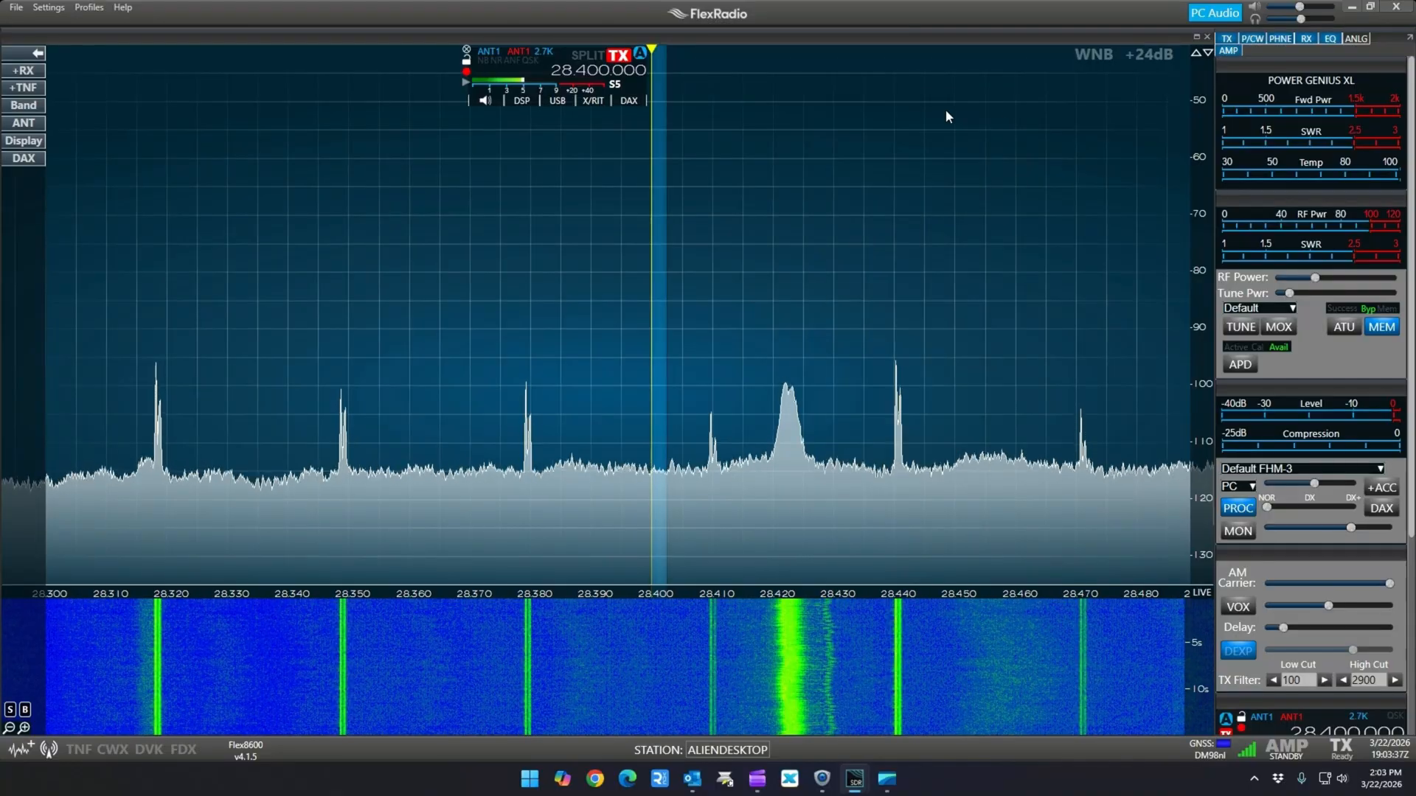
Tune slice A to 144.174 MHz and set its receive and transmit antennas to XVTA
{"action": "type", "text": "144.174."}
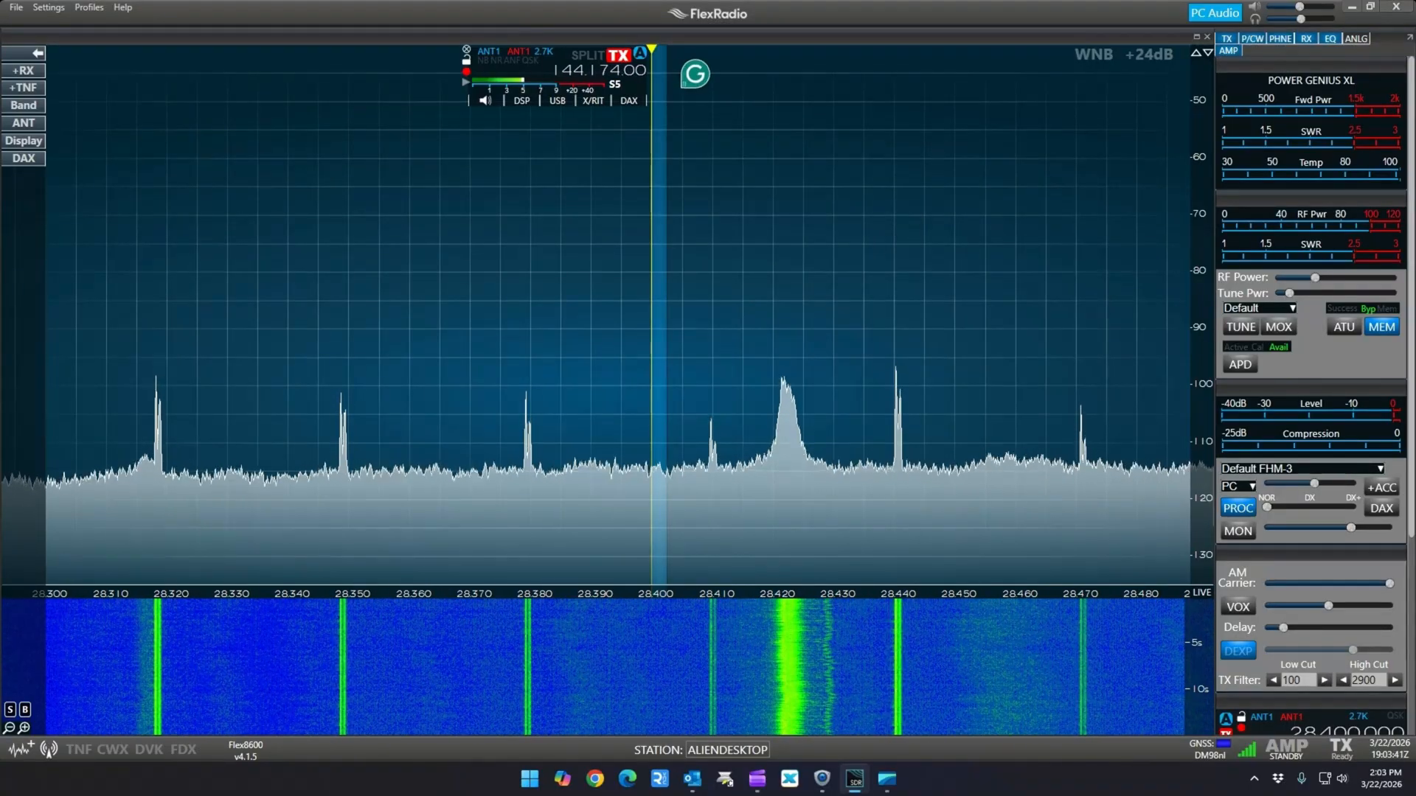
{"action": "key", "text": "Return"}
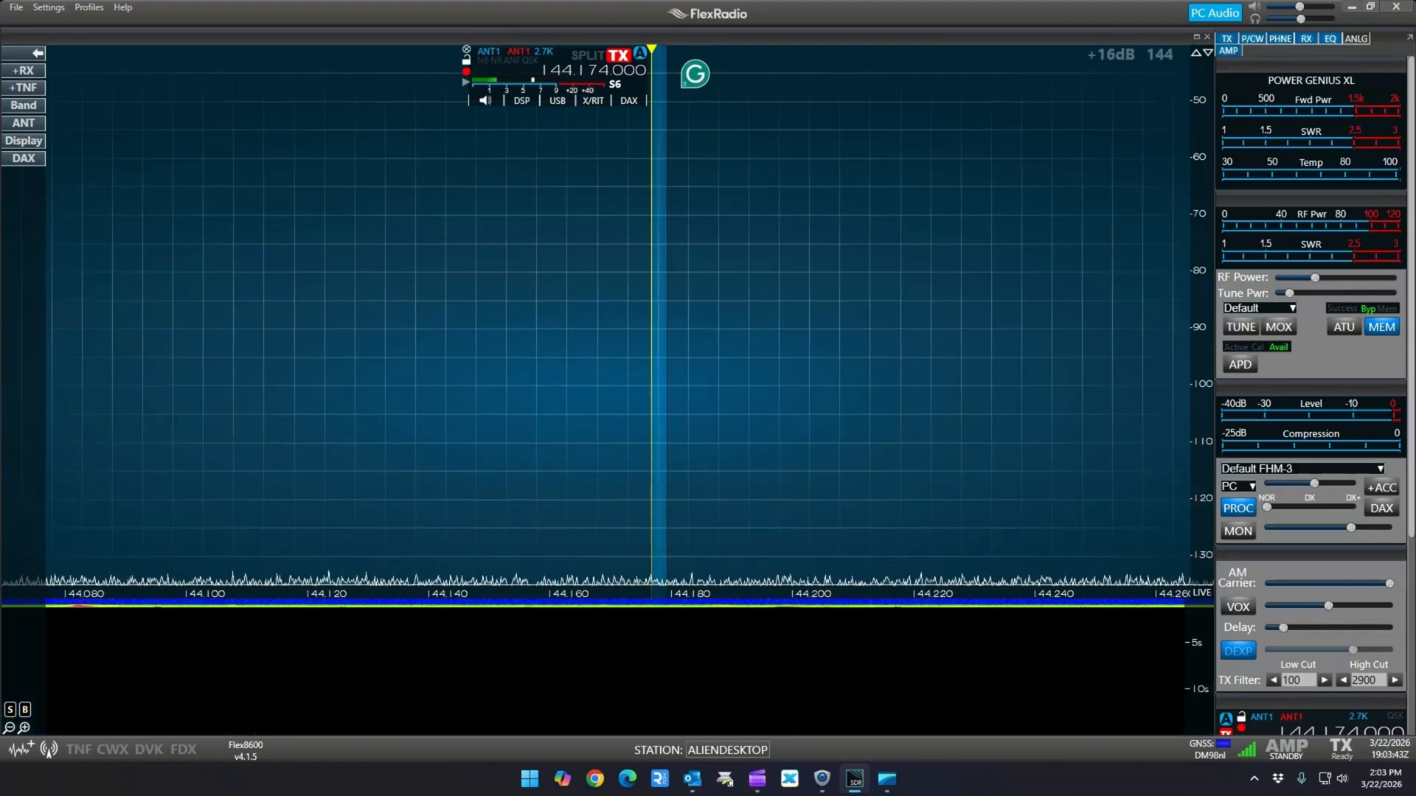
{"action": "left_click", "coordinate": [489, 52]}
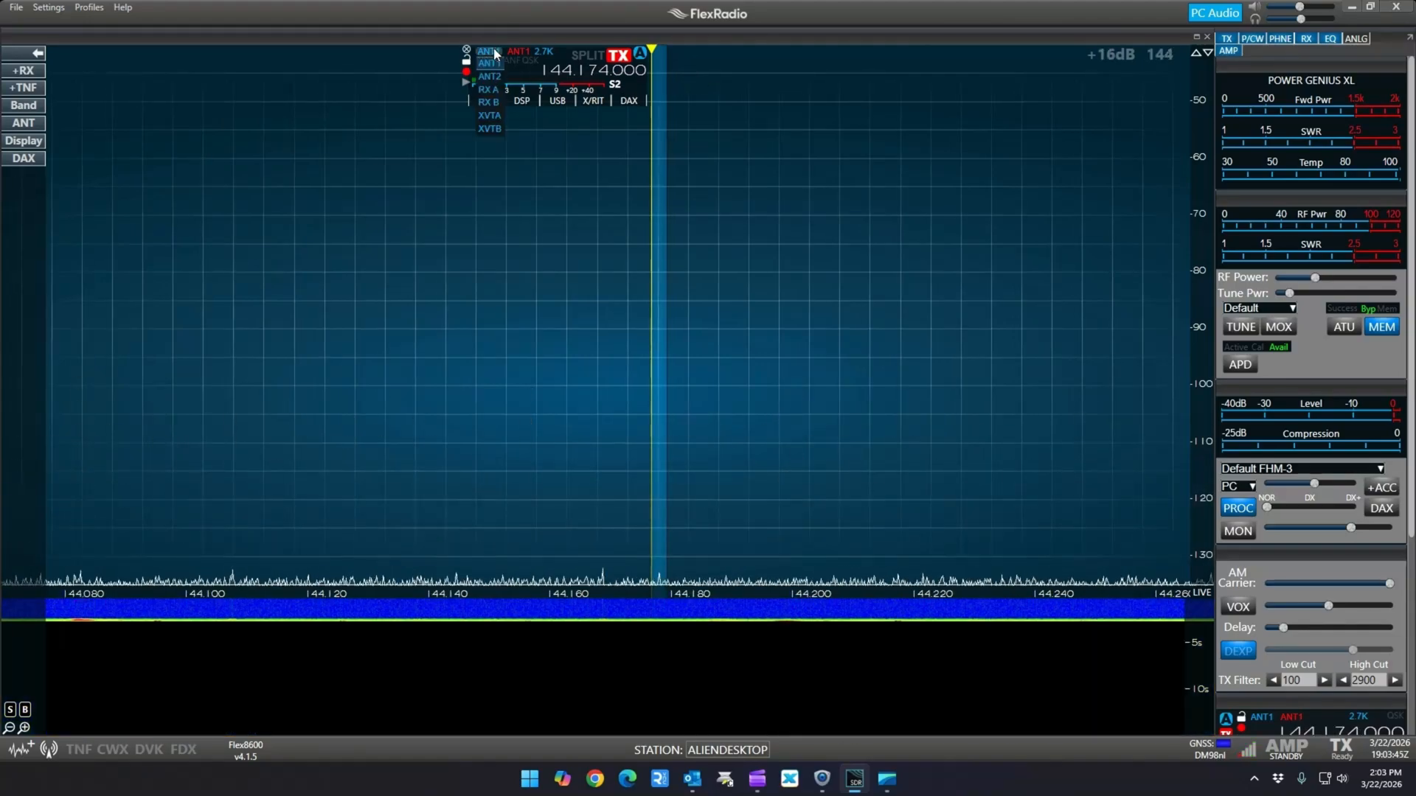
{"action": "left_click", "coordinate": [489, 116]}
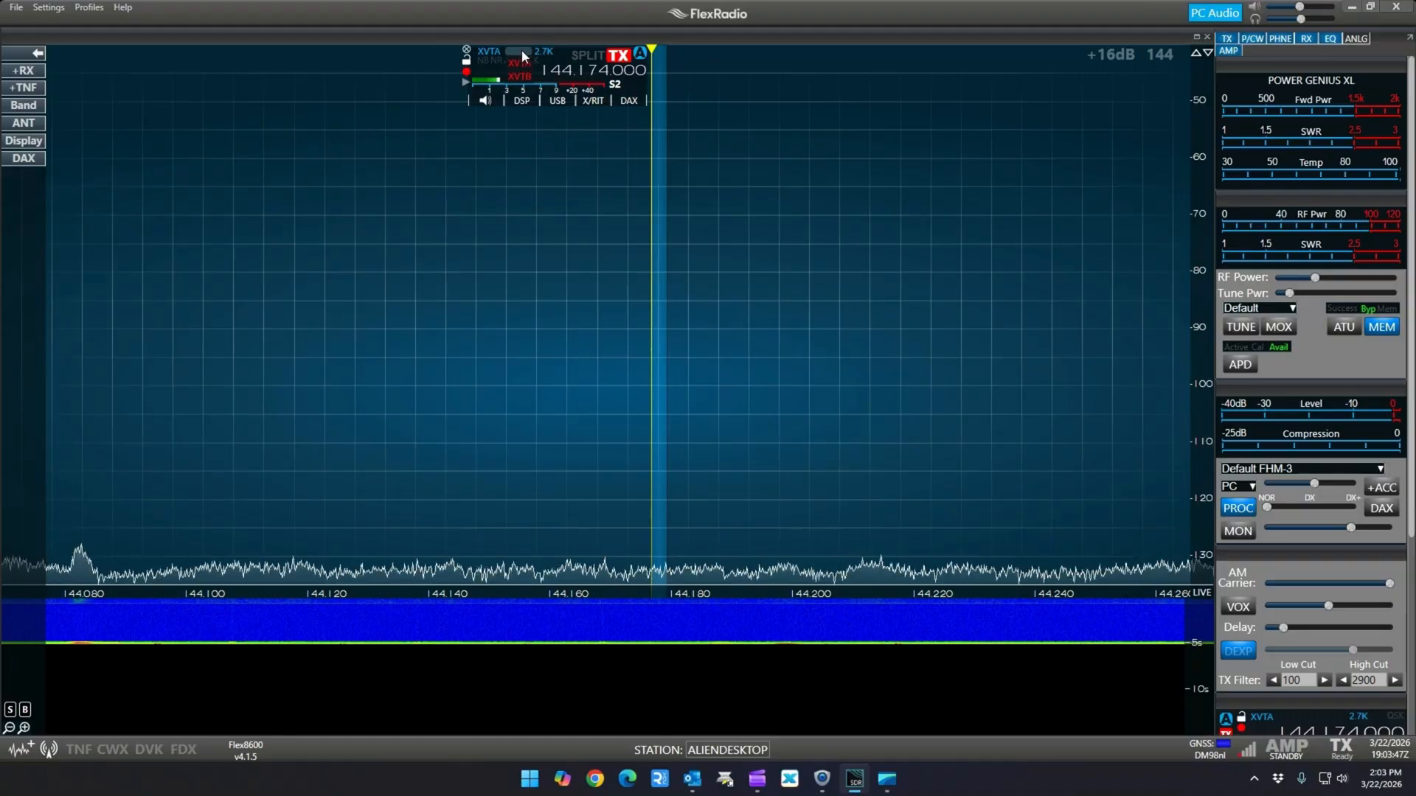
Check slice A's DSP options and DAX channel, and enable DAX as the transmit audio source
{"action": "left_click", "coordinate": [531, 108]}
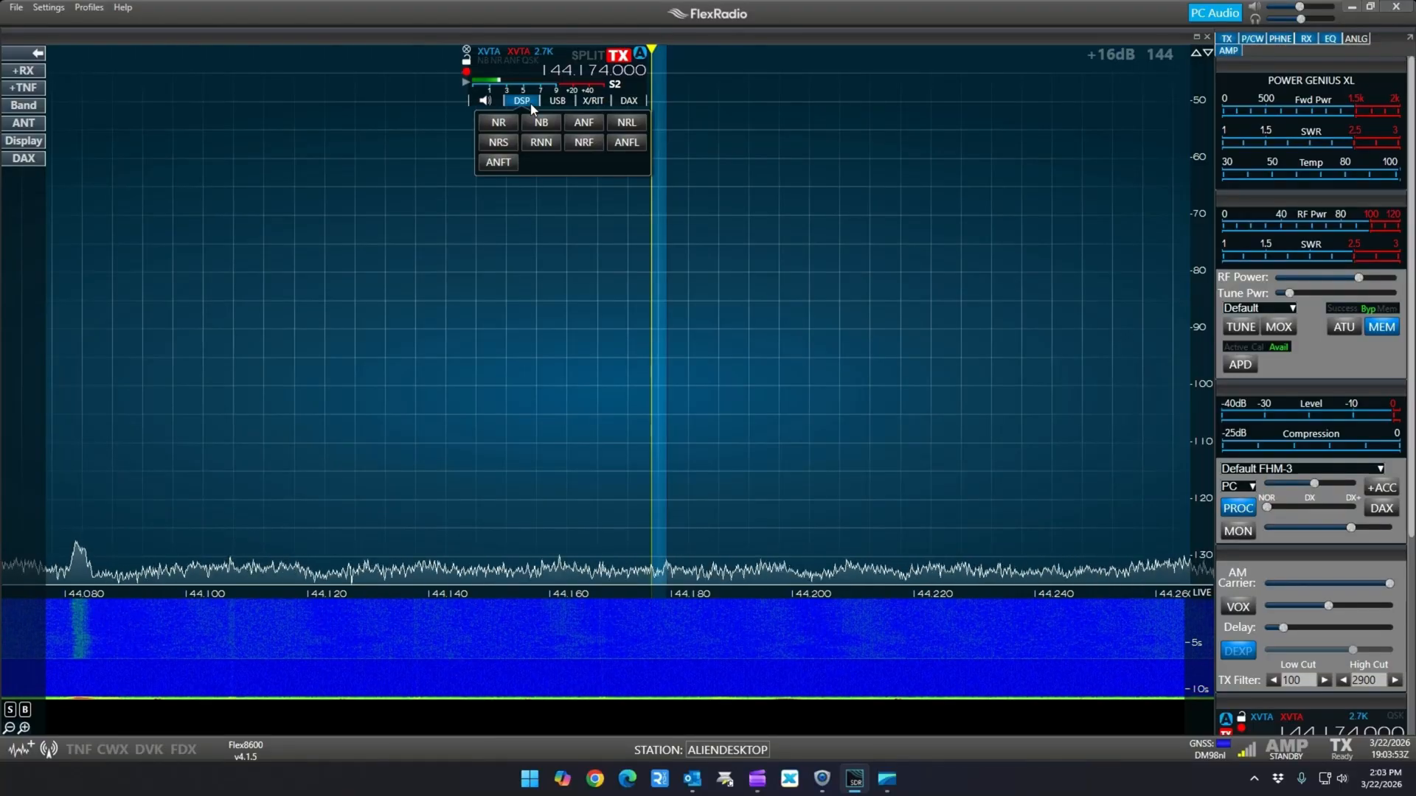
{"action": "left_click", "coordinate": [628, 103]}
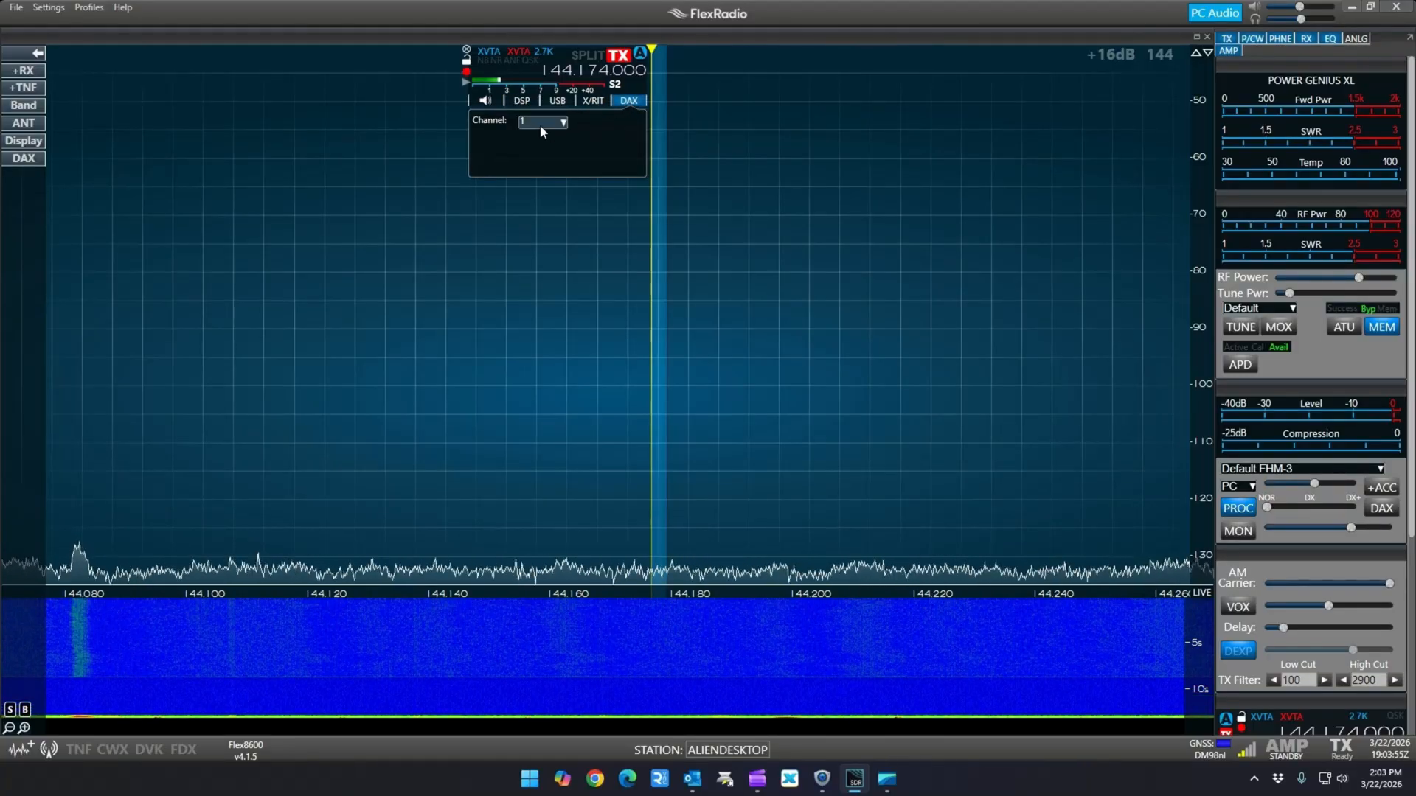
{"action": "left_click", "coordinate": [628, 103]}
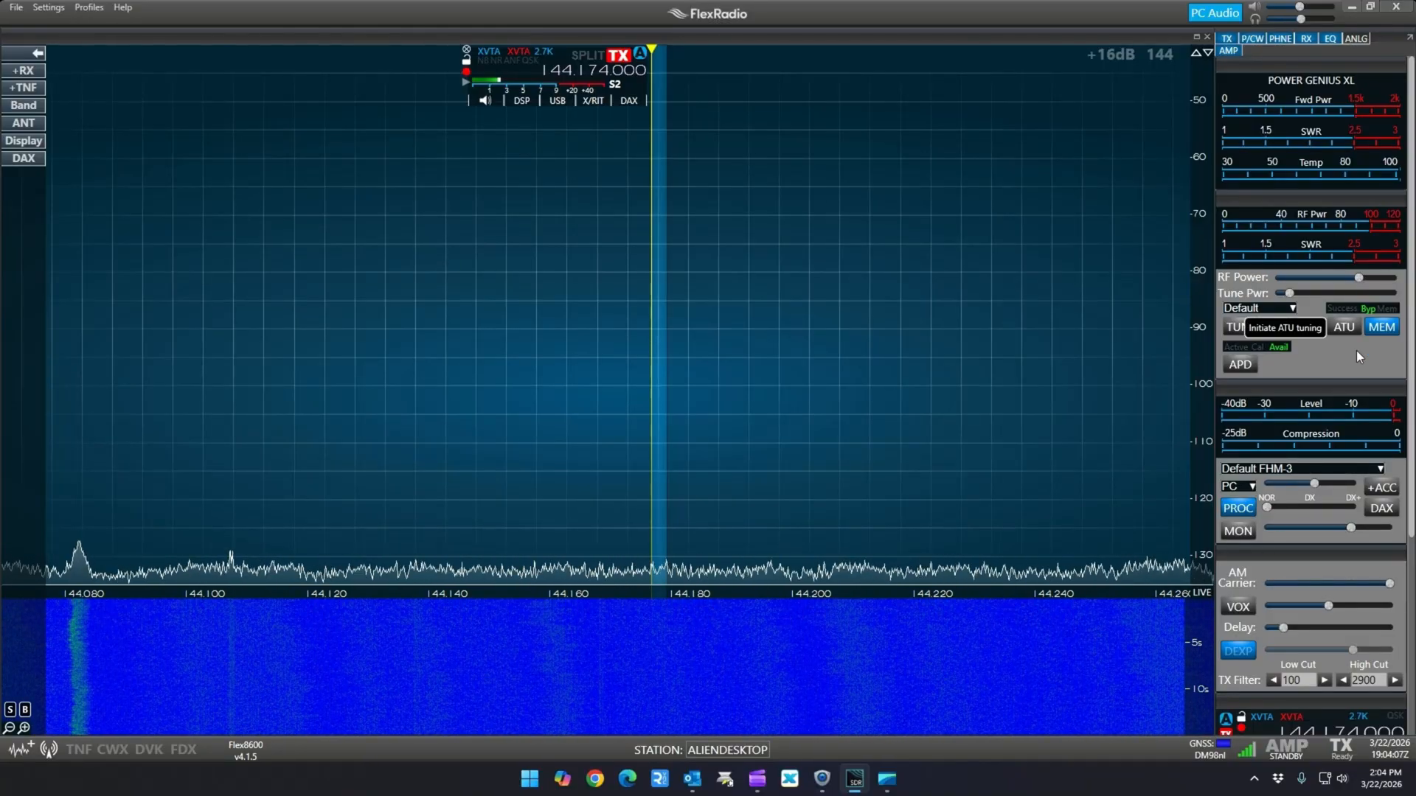
{"action": "left_click", "coordinate": [1381, 508]}
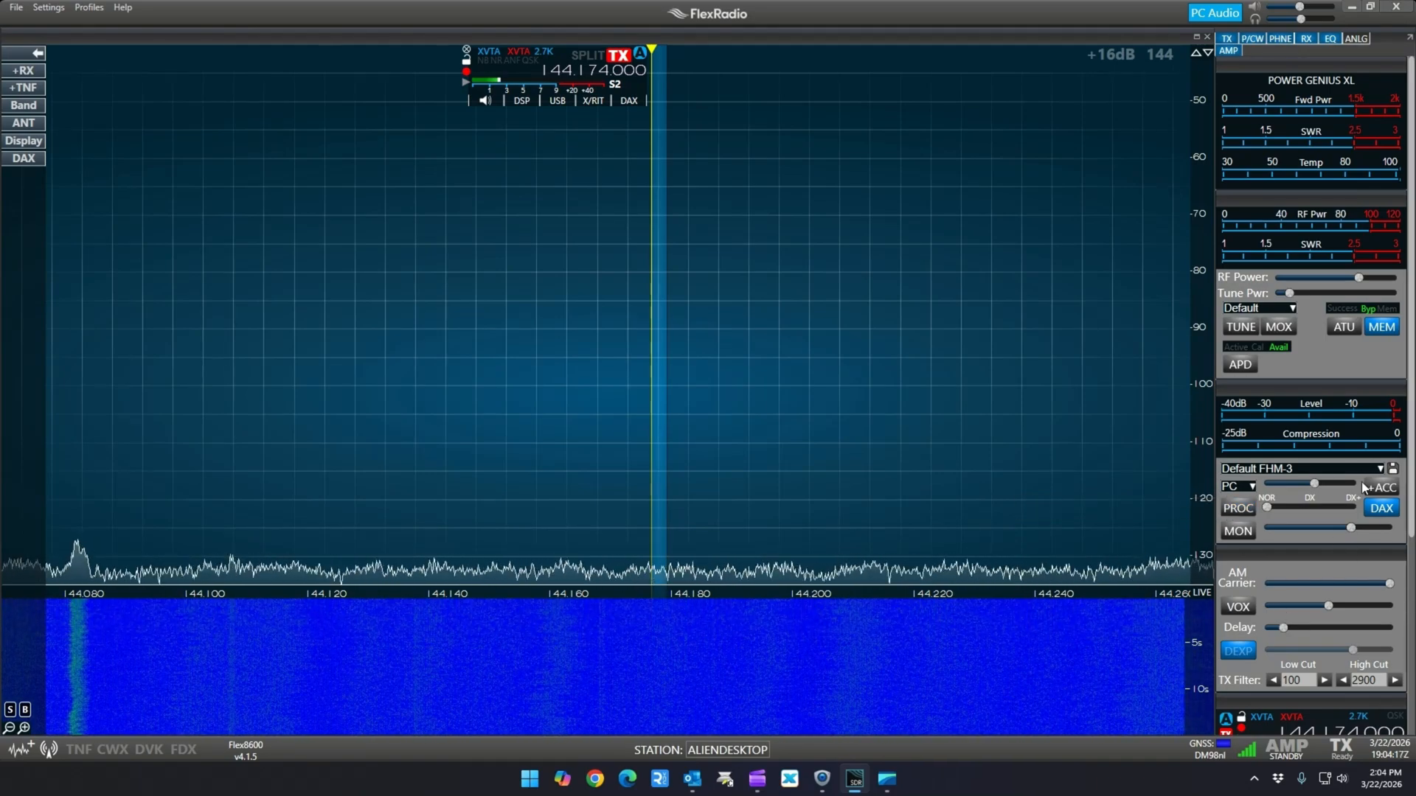
Save the current 2-meter setup as a global profile named 2M WSJT Calling Freq and close the Profile Manager
{"action": "left_click", "coordinate": [88, 8]}
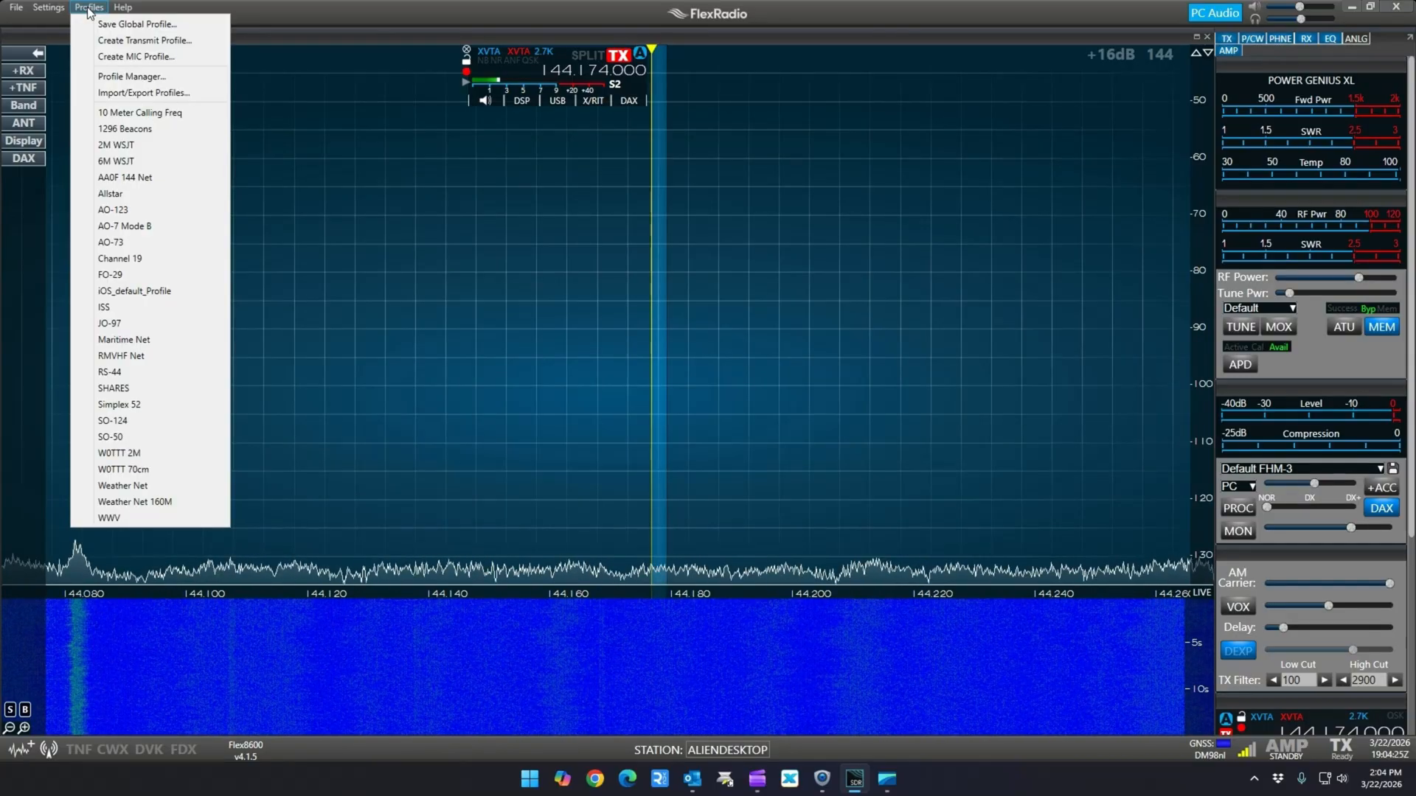
{"action": "left_click", "coordinate": [102, 25]}
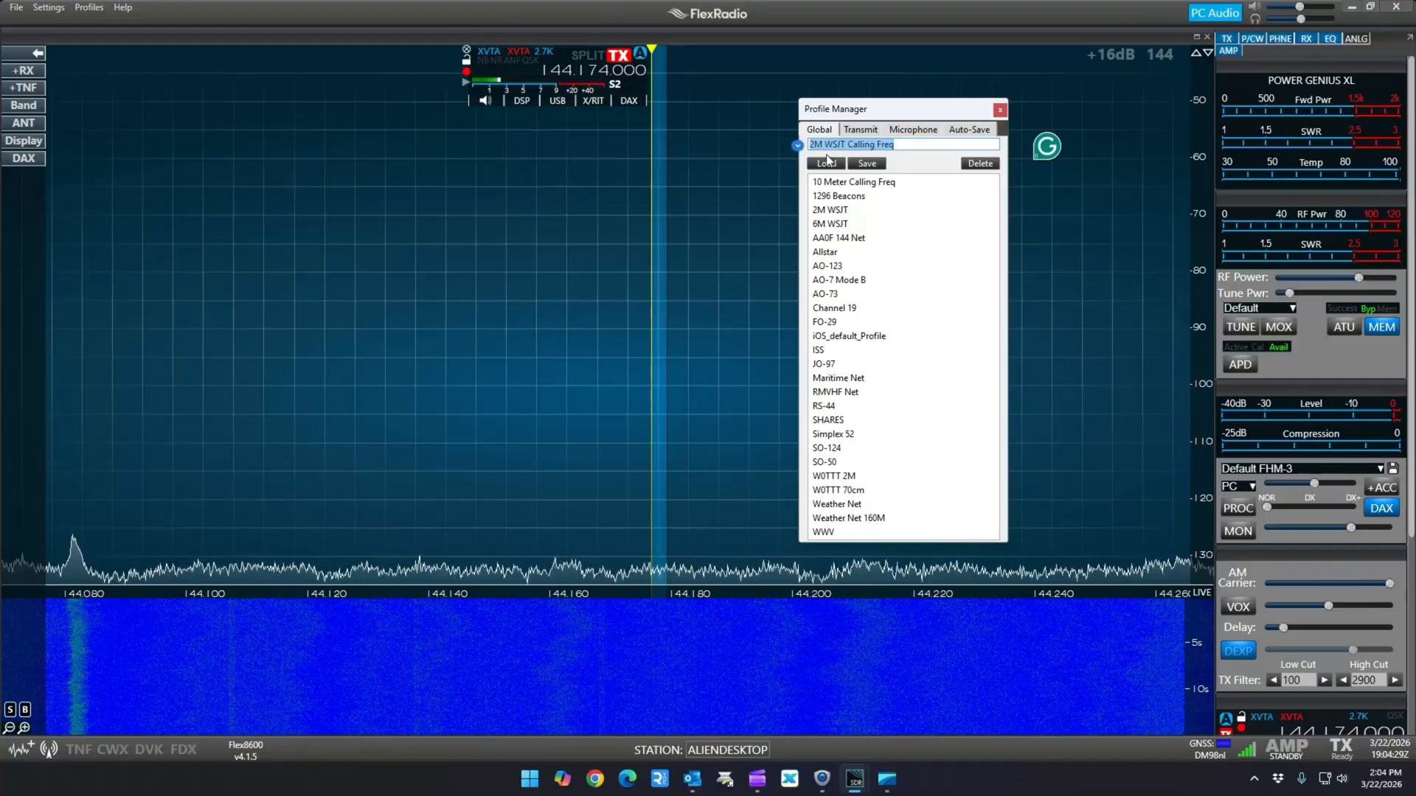
{"action": "left_click", "coordinate": [863, 163]}
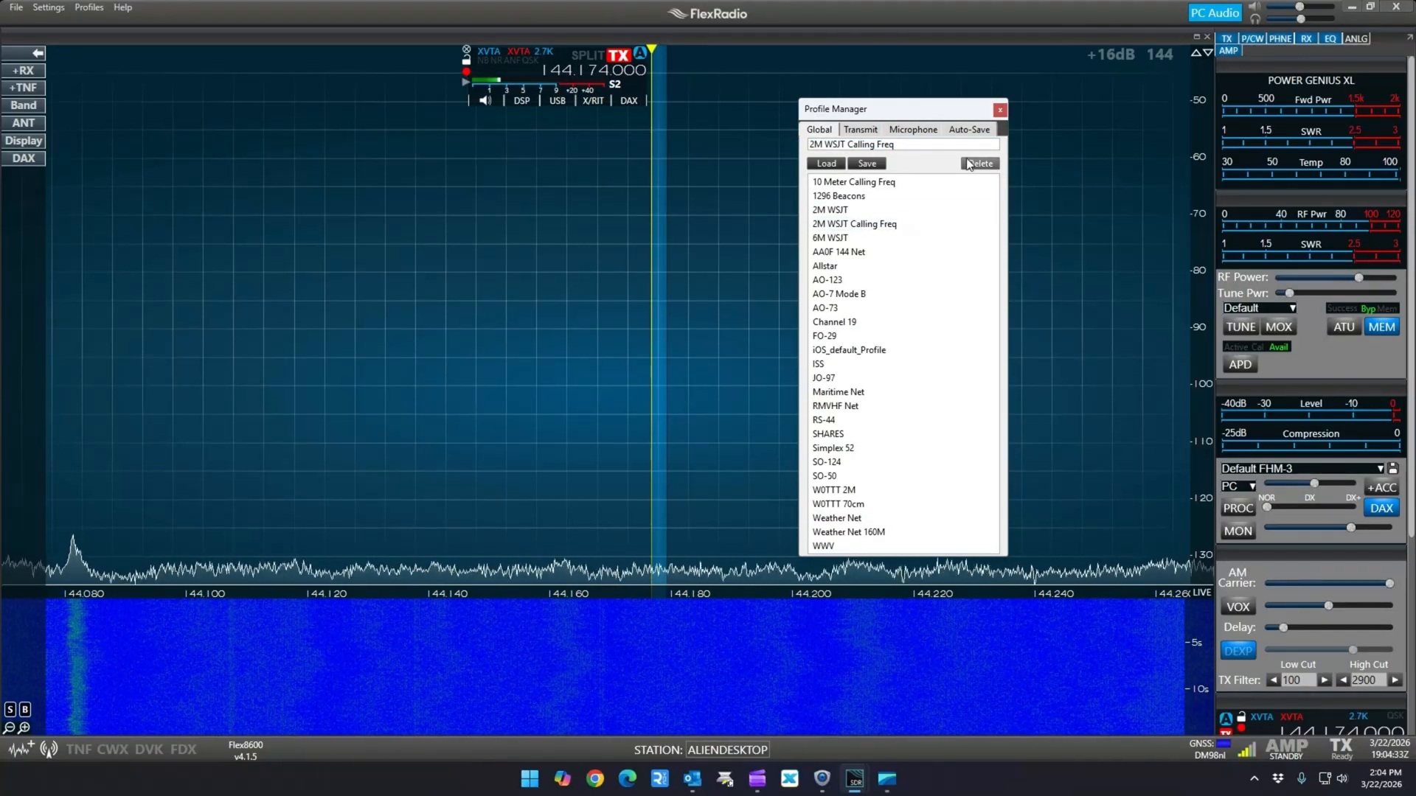
{"action": "left_click", "coordinate": [1000, 109]}
Load the Maritime Net global profile and switch back to 2M WSJT Calling Freq to test the new profile
{"action": "left_click", "coordinate": [76, 7]}
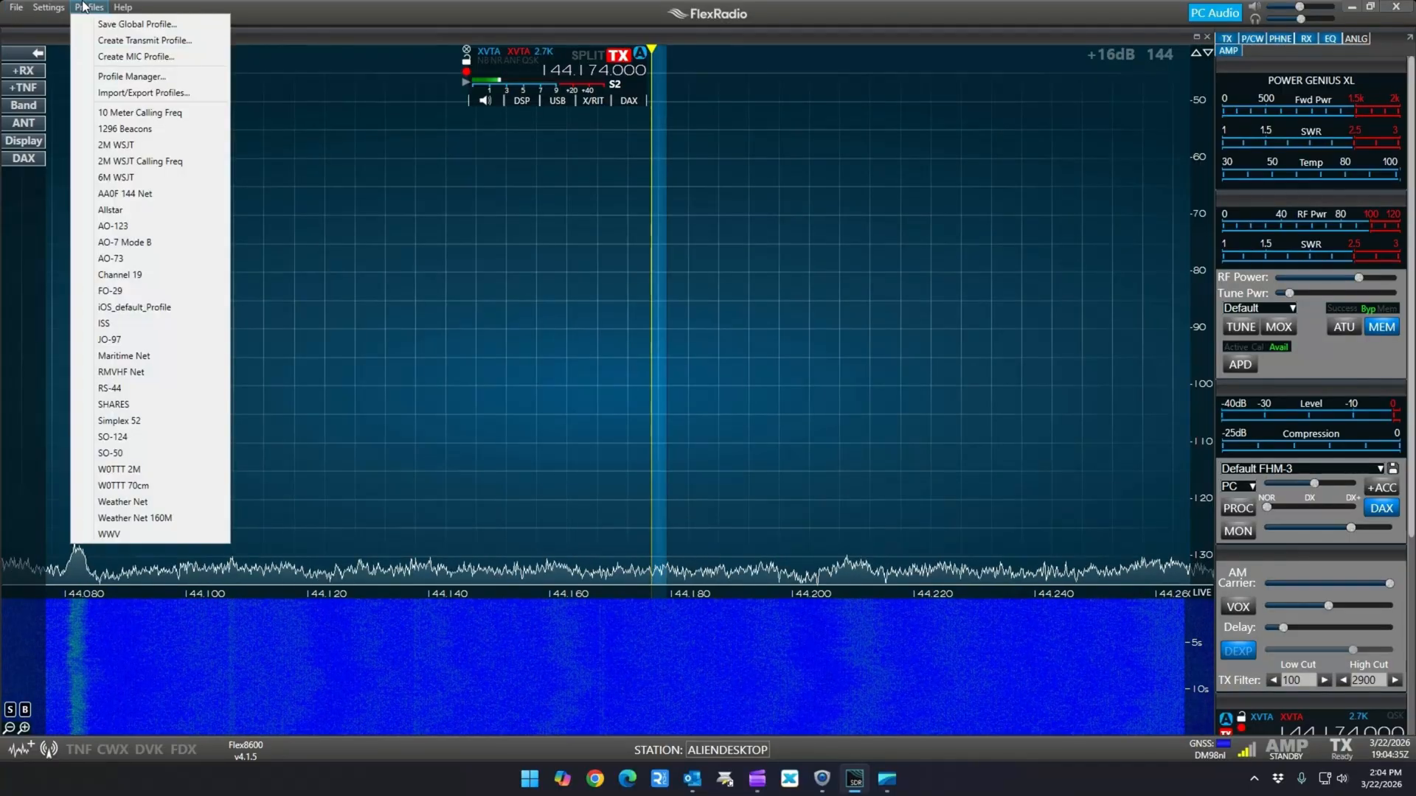
{"action": "left_click", "coordinate": [149, 353]}
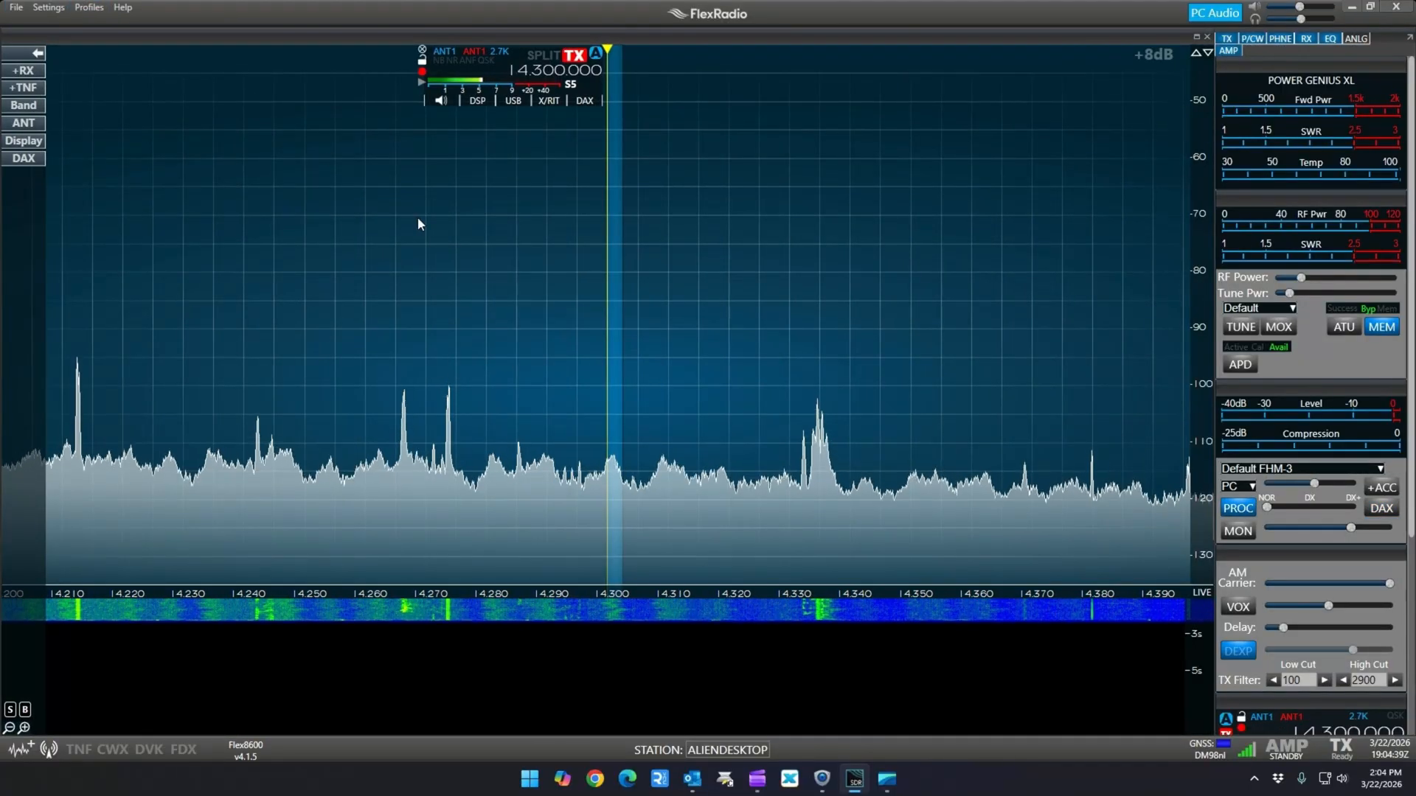
{"action": "left_click", "coordinate": [99, 6]}
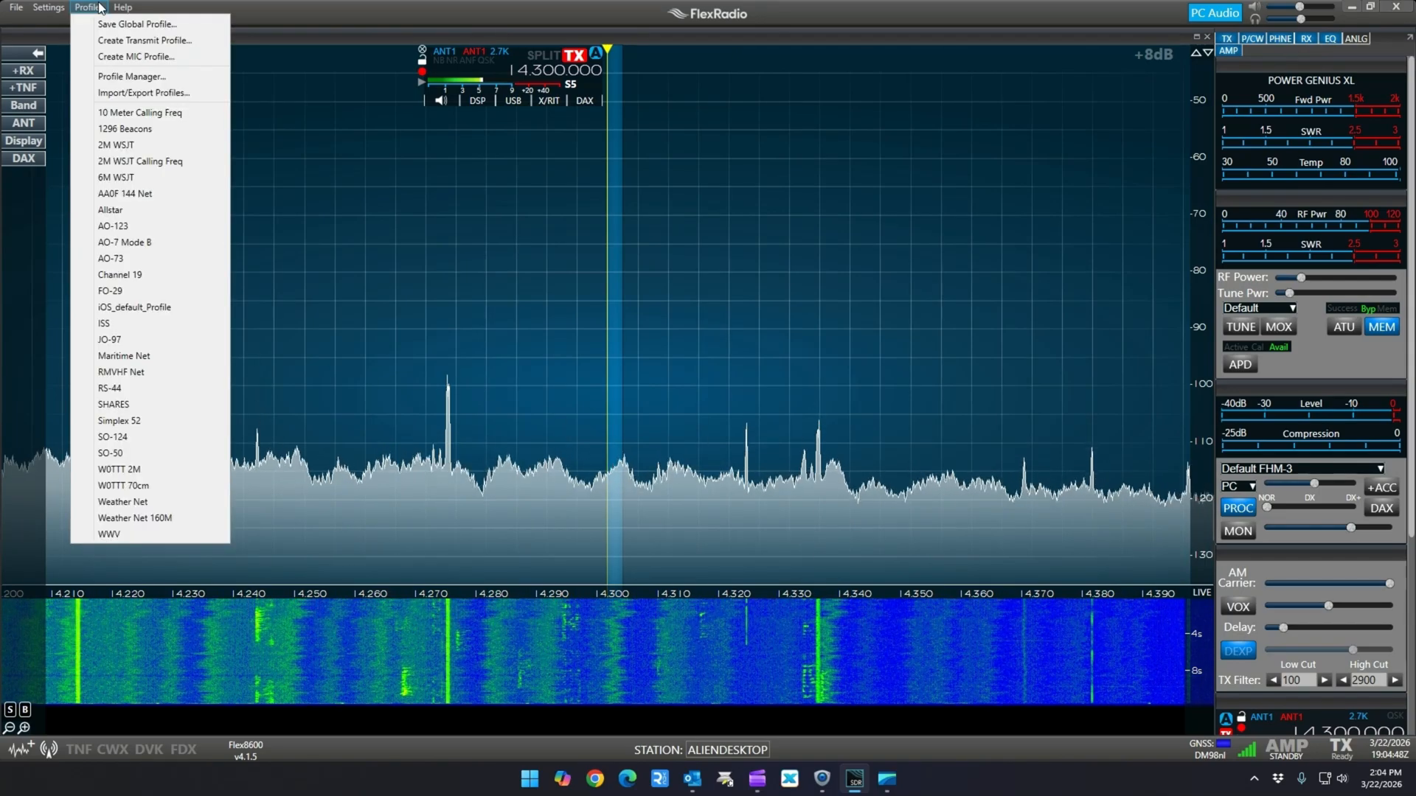
{"action": "left_click", "coordinate": [126, 161]}
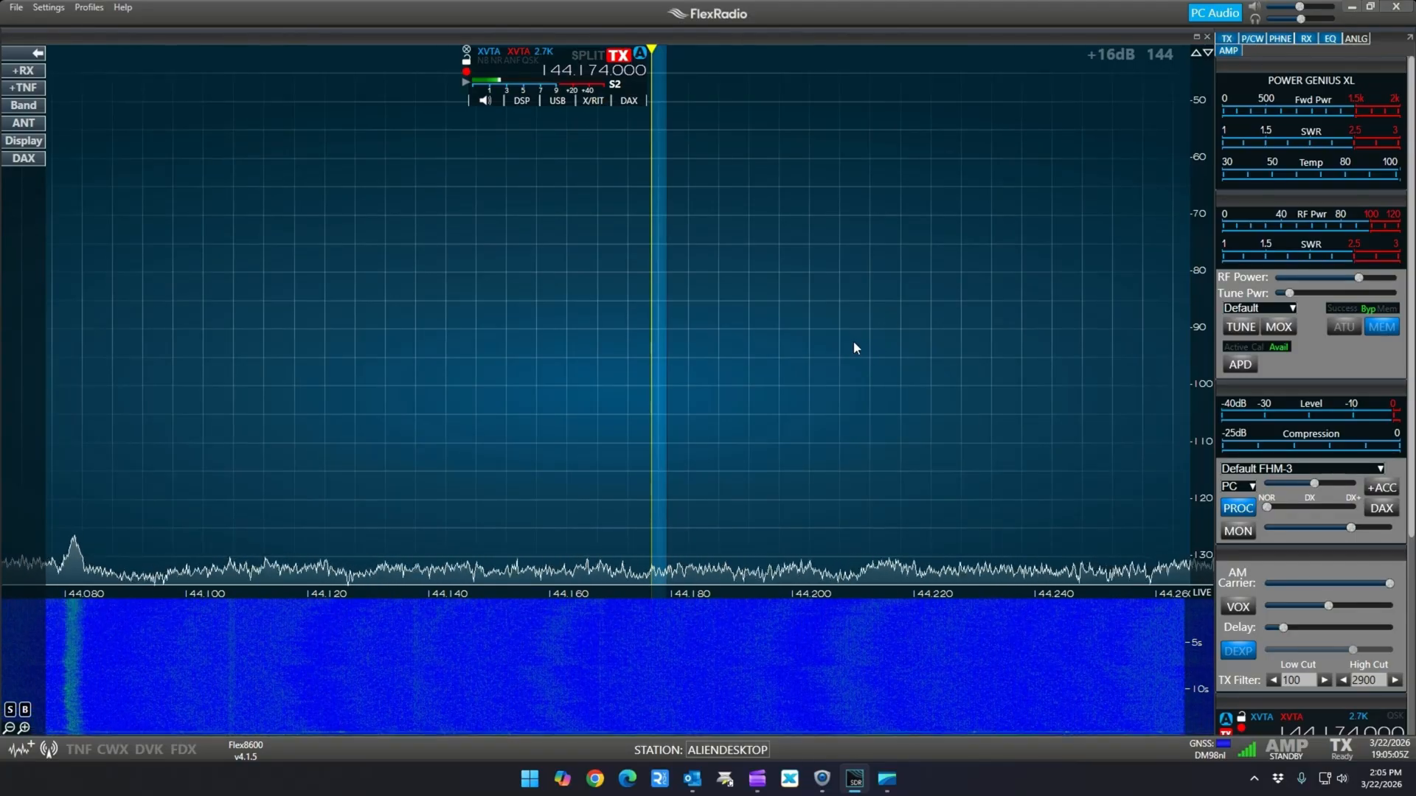
Recall the Maritime Net global profile, followed by the Simplex 52 profile
{"action": "left_click", "coordinate": [89, 7]}
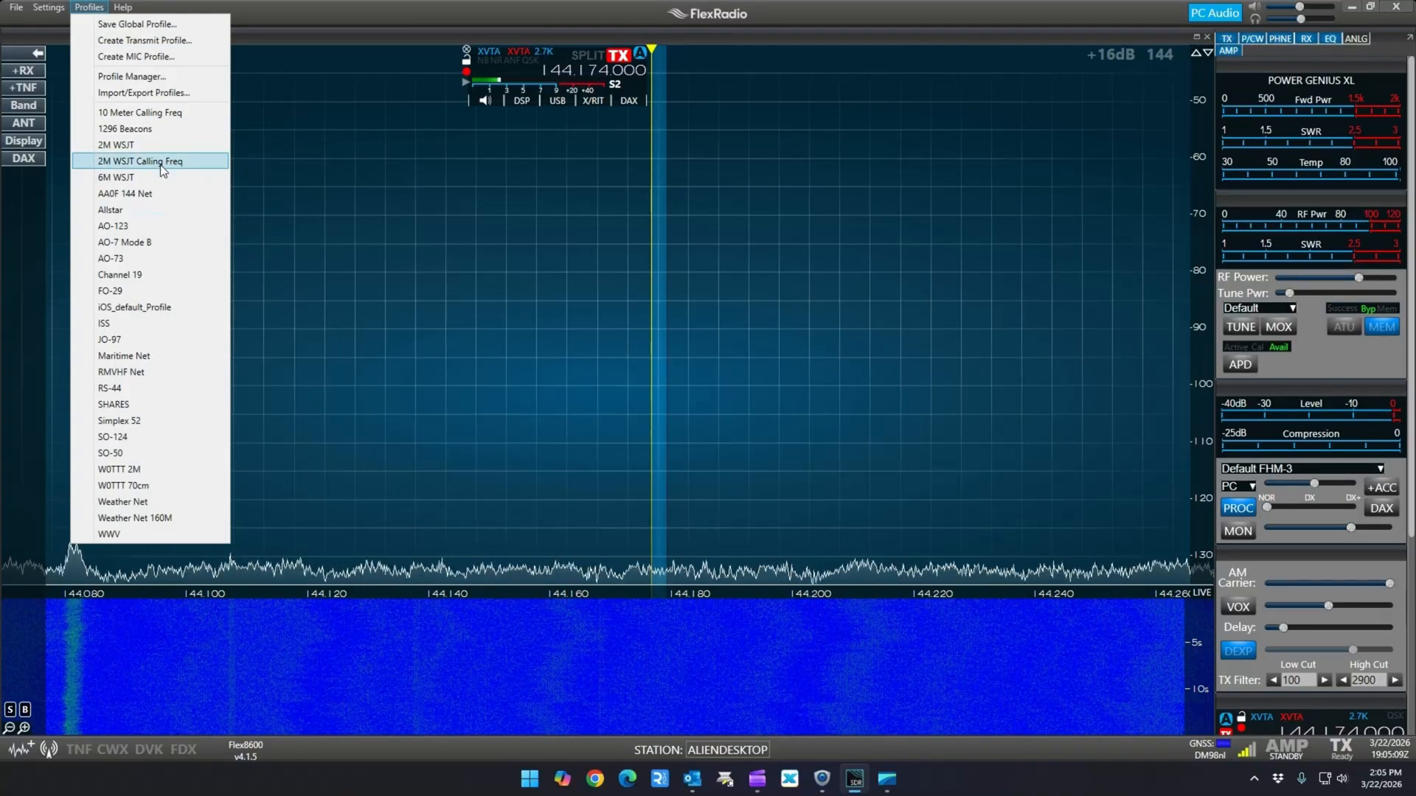
{"action": "left_click", "coordinate": [160, 357]}
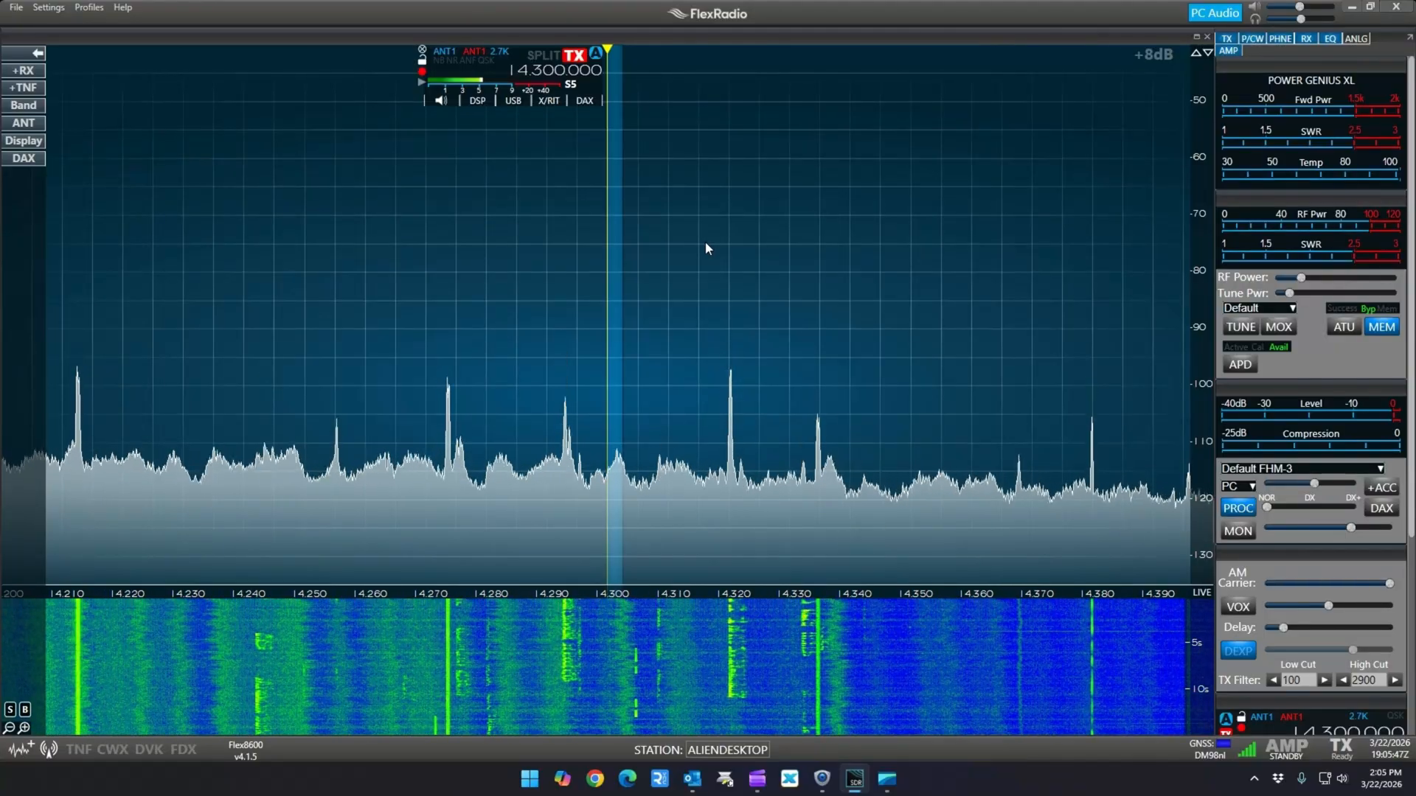
{"action": "left_click", "coordinate": [78, 9]}
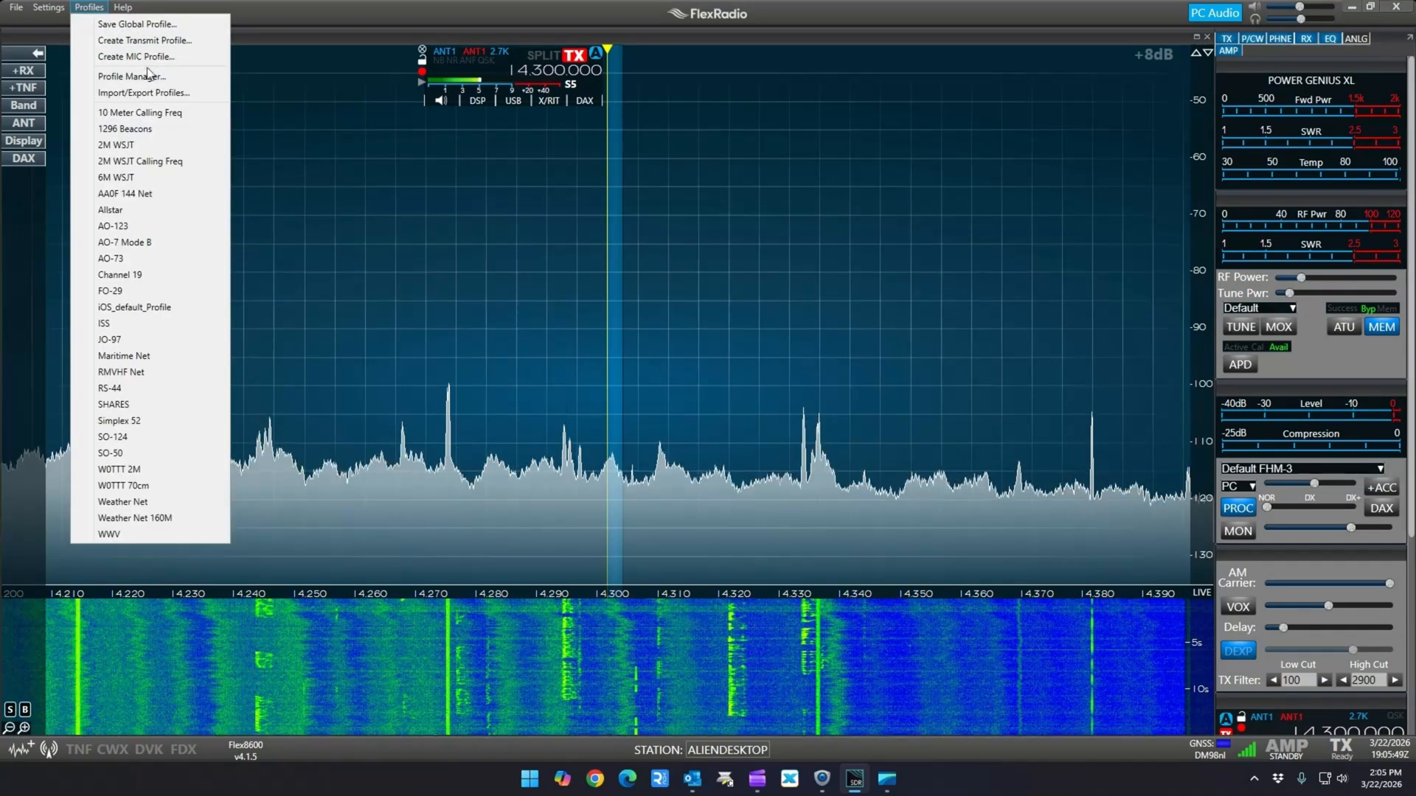
{"action": "left_click", "coordinate": [160, 419]}
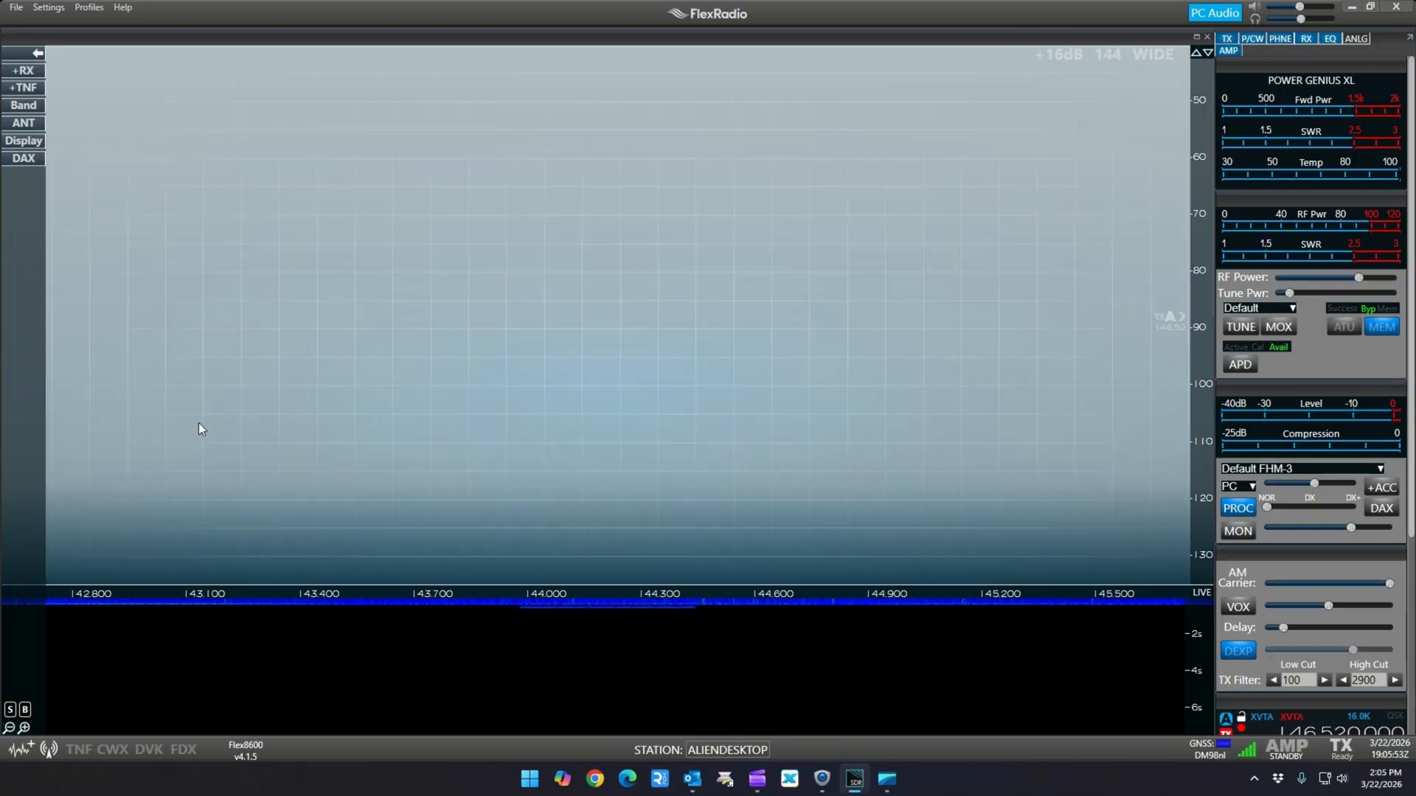